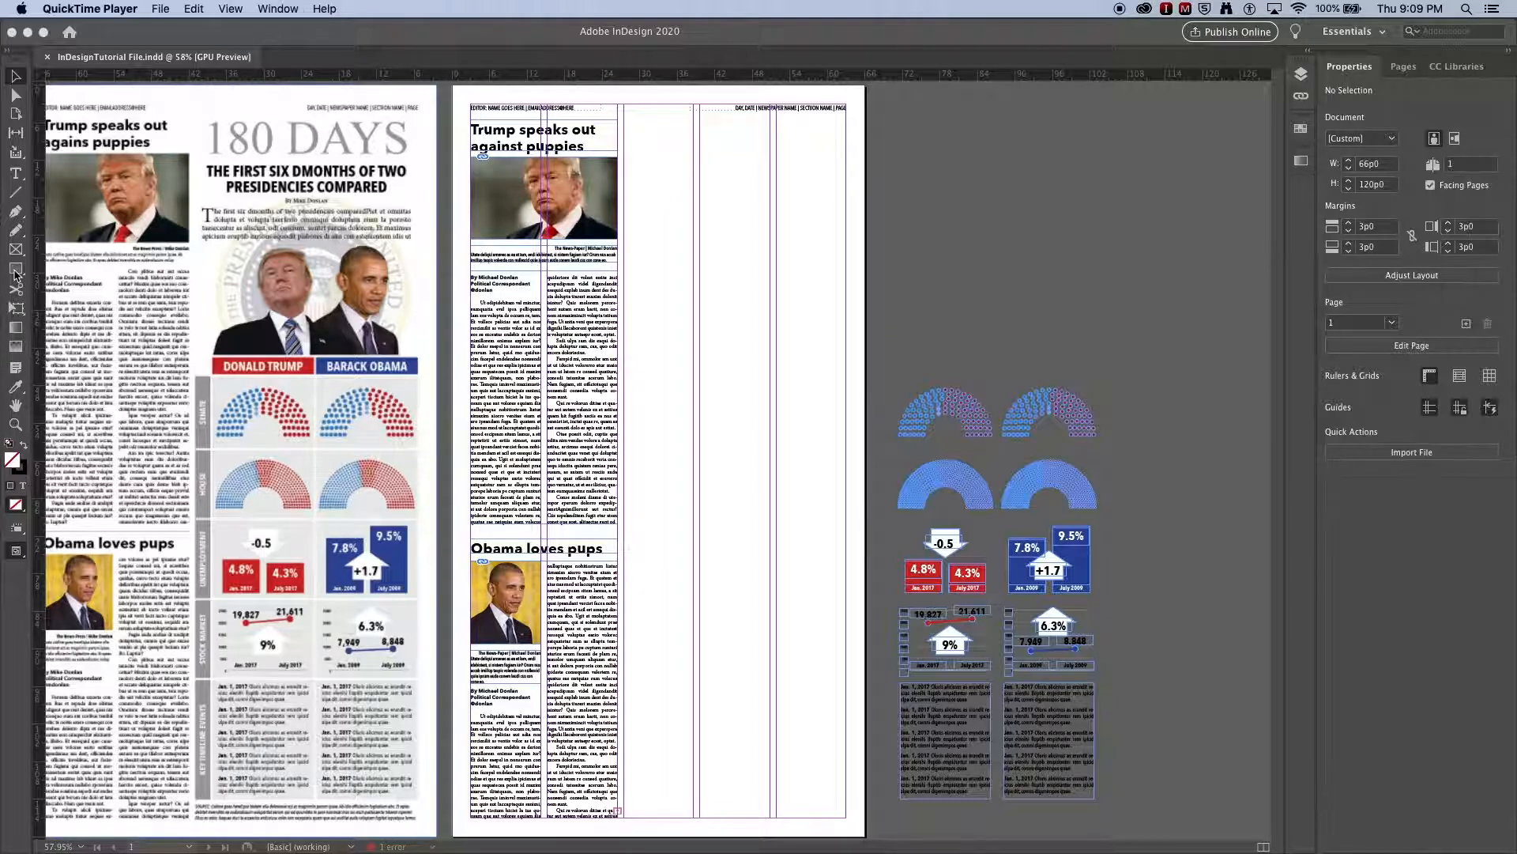
- Draw a 3-by-3 grid of rectangles about 39p0 wide and 35p5 high on the empty pasteboard beside the page
{"action": "left_click", "coordinate": [16, 273]}
{"action": "left_click", "coordinate": [241, 461]}
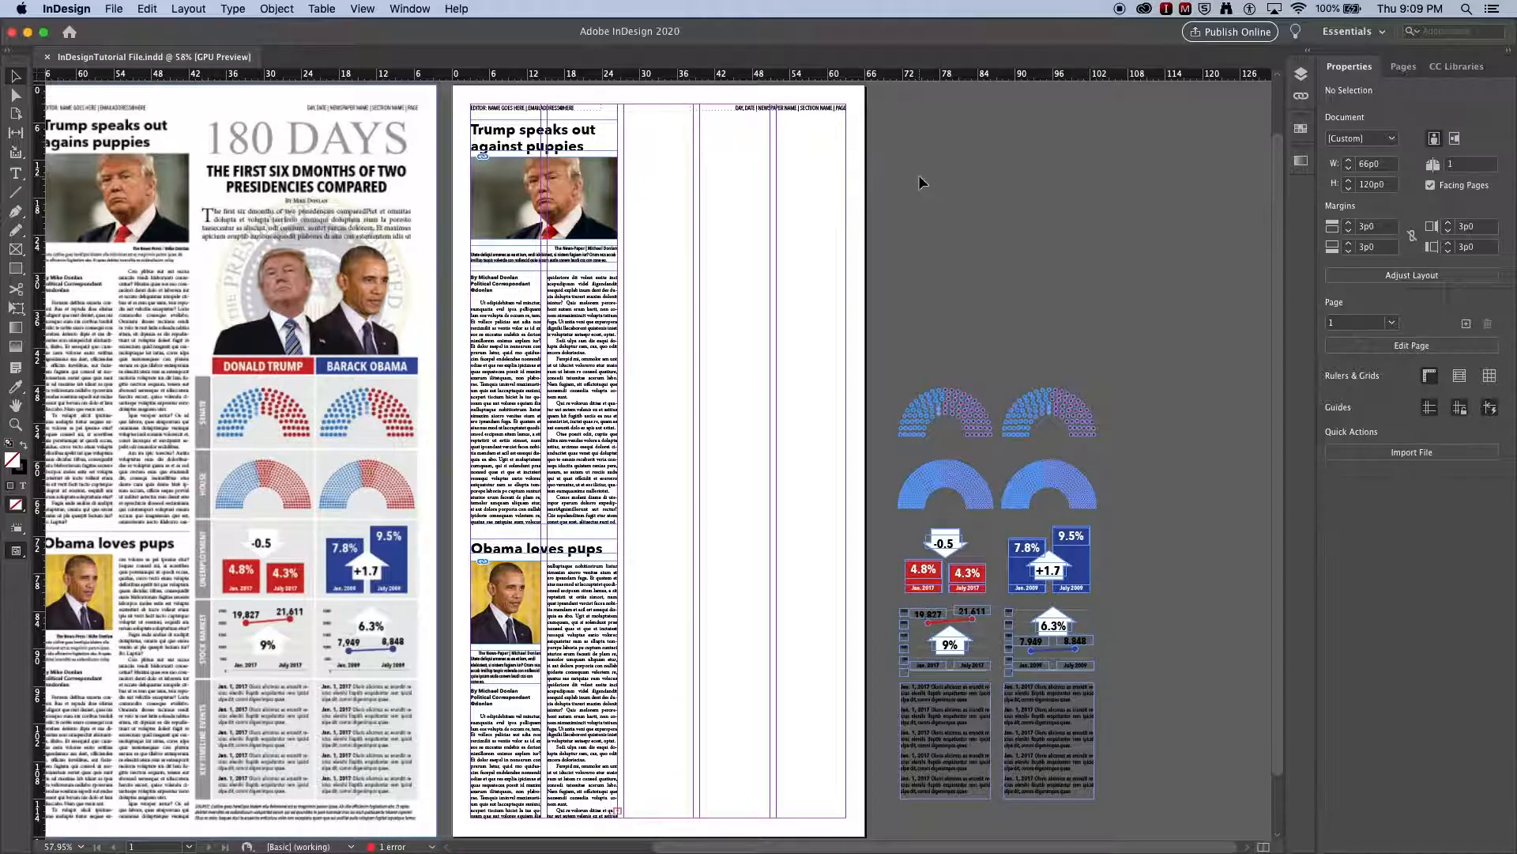
{"action": "left_click", "coordinate": [15, 268]}
{"action": "left_click_drag", "start_coordinate": [886, 134], "coordinate": [1151, 347]}
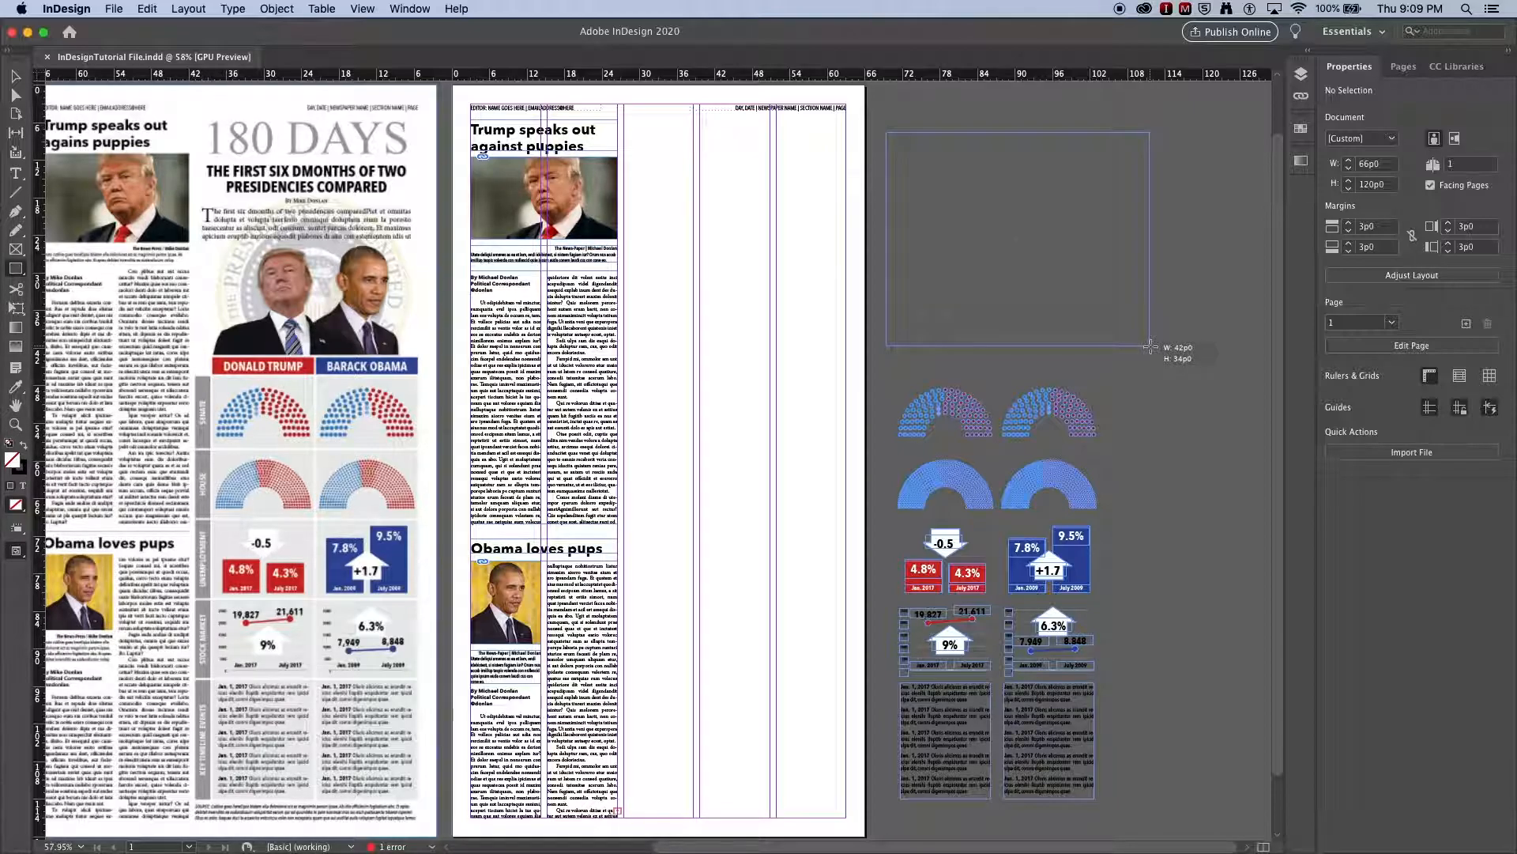
{"action": "left_click_drag", "start_coordinate": [1151, 346], "coordinate": [1151, 346]}
{"action": "key", "text": "Up"}
{"action": "key", "text": "Up"}
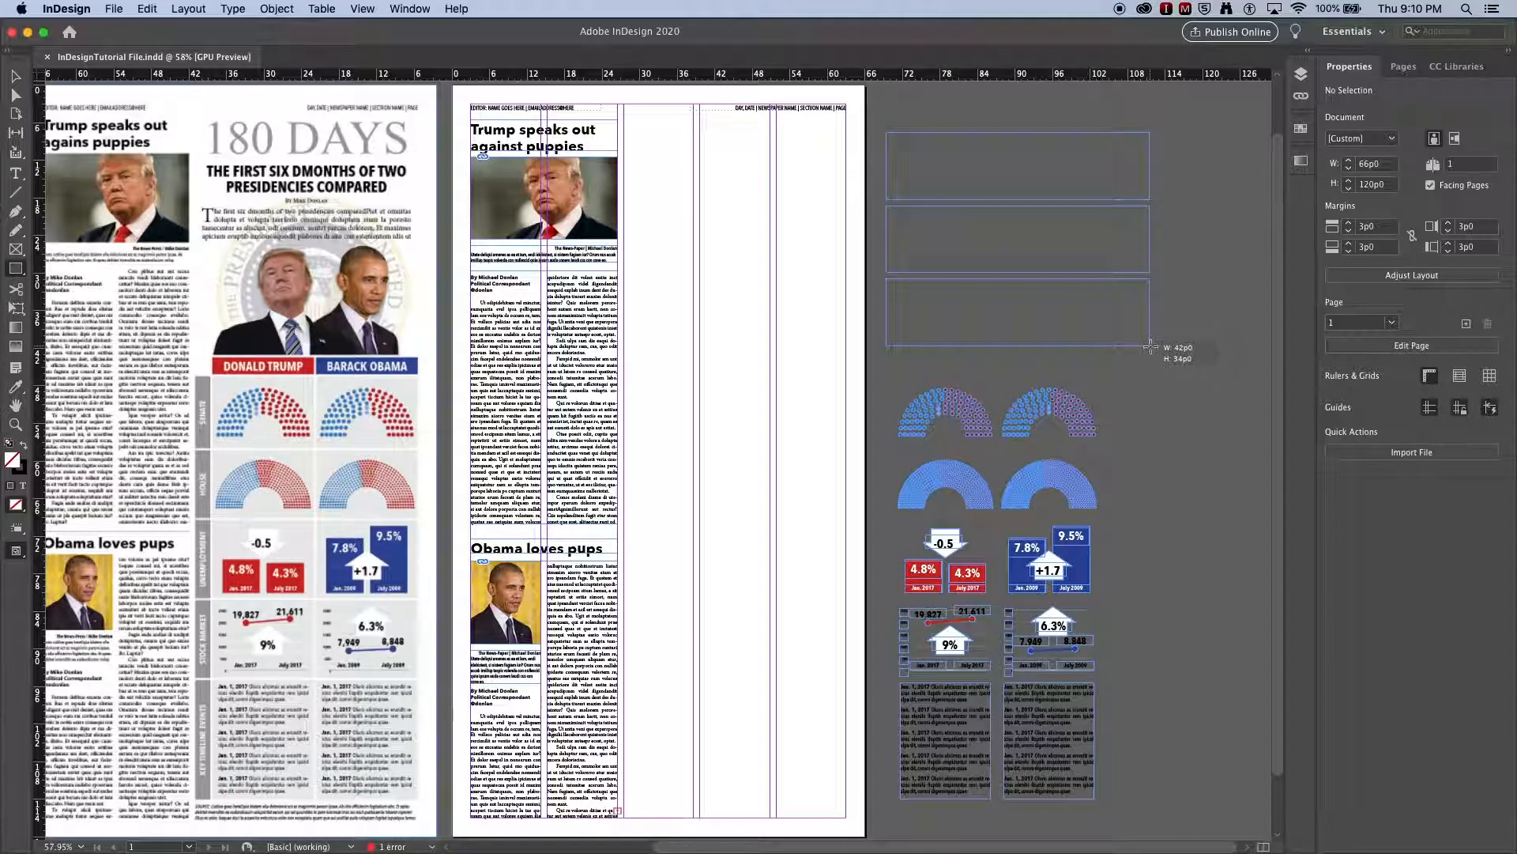
{"action": "key", "text": "Right"}
{"action": "mouse_move", "coordinate": [1151, 346]}
{"action": "left_mouse_down"}
{"action": "mouse_move", "coordinate": [1198, 360]}
{"action": "mouse_move", "coordinate": [1155, 324]}
{"action": "mouse_move", "coordinate": [1165, 366]}
{"action": "mouse_move", "coordinate": [1175, 325]}
{"action": "mouse_move", "coordinate": [1121, 338]}
{"action": "mouse_move", "coordinate": [1131, 356]}
{"action": "left_mouse_up"}
{"action": "key", "text": "Right"}
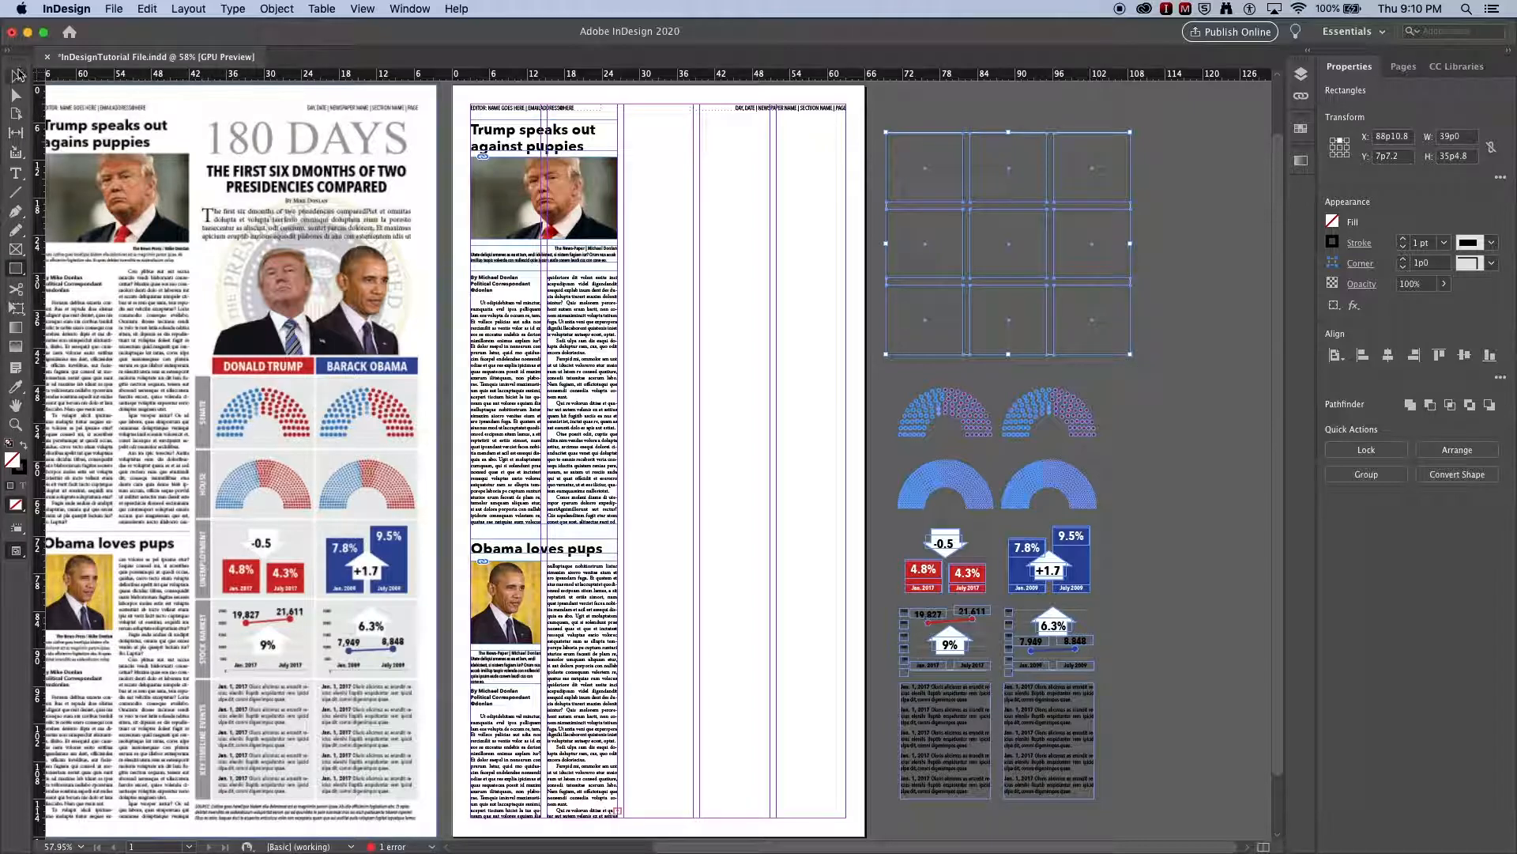
{"action": "key", "text": "super+shift+a"}
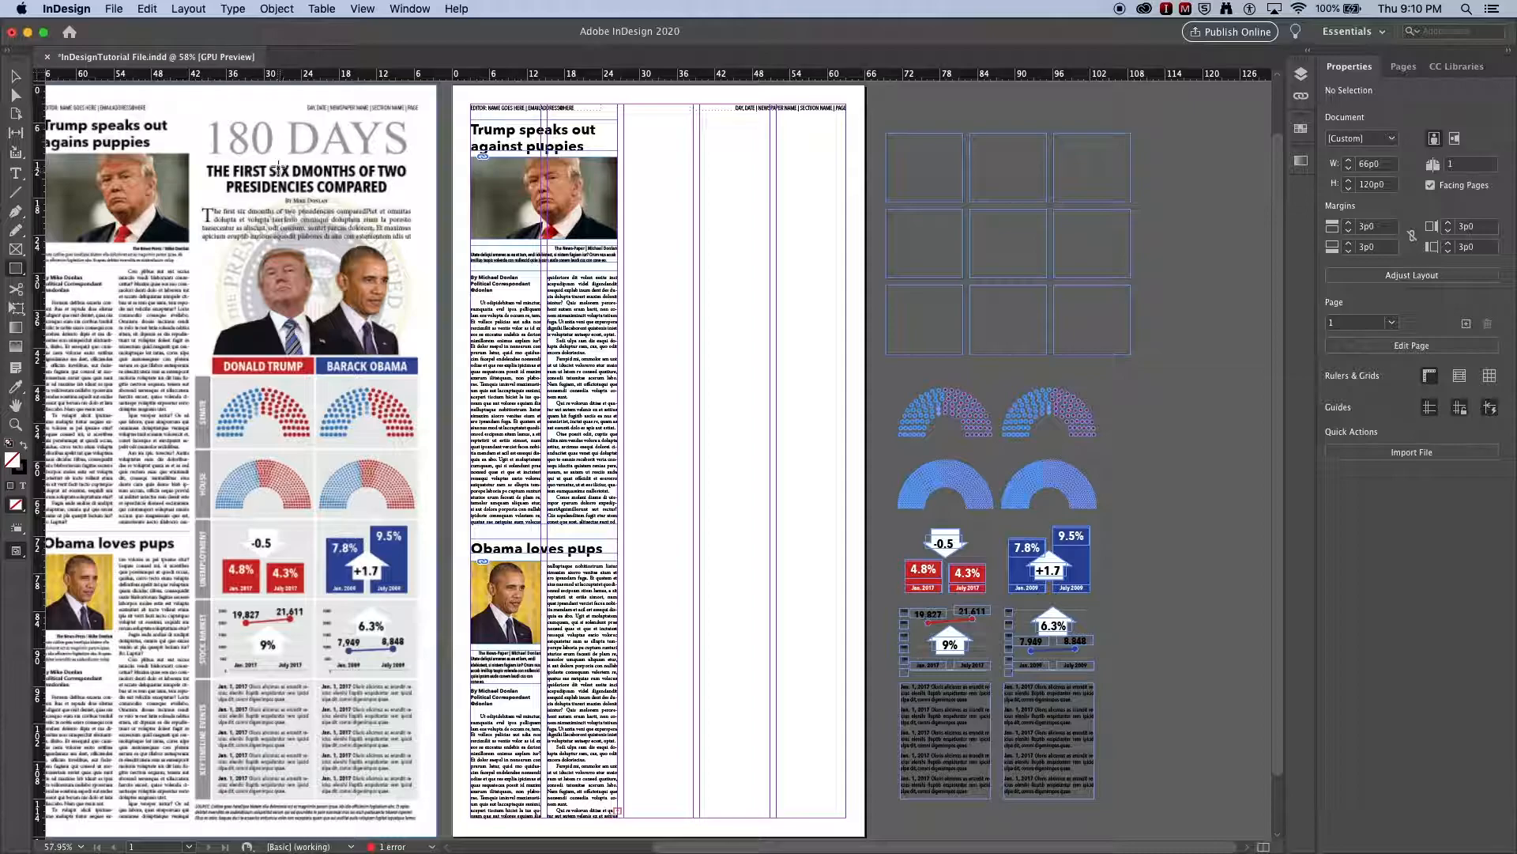
- Delete the nine practice rectangles from the pasteboard
{"action": "left_click", "coordinate": [15, 134]}
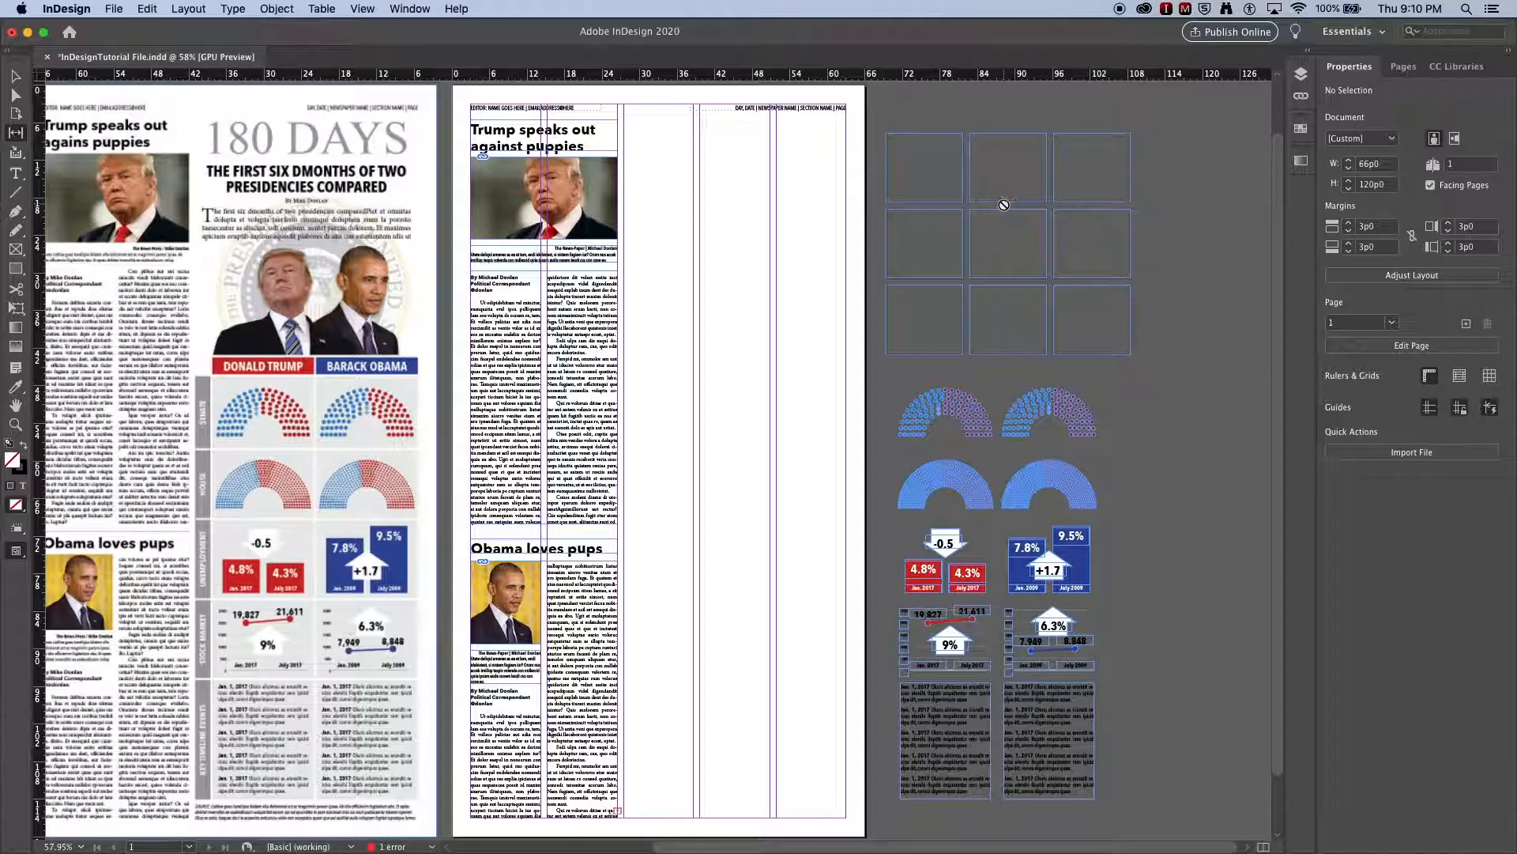
{"action": "left_click", "coordinate": [15, 76]}
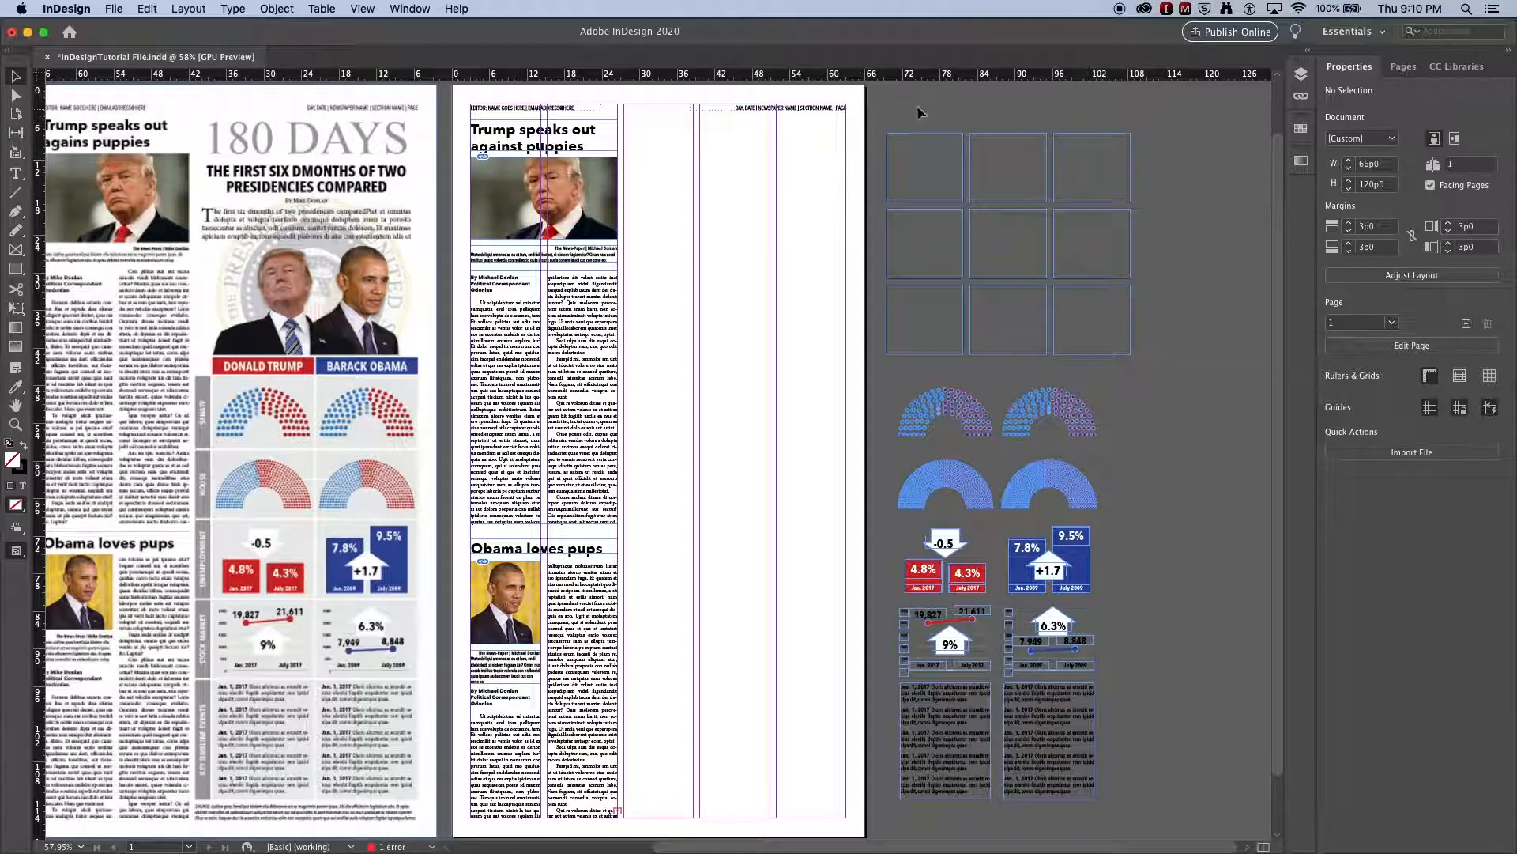
{"action": "left_click_drag", "start_coordinate": [928, 103], "coordinate": [1114, 366]}
{"action": "key", "text": "Delete"}
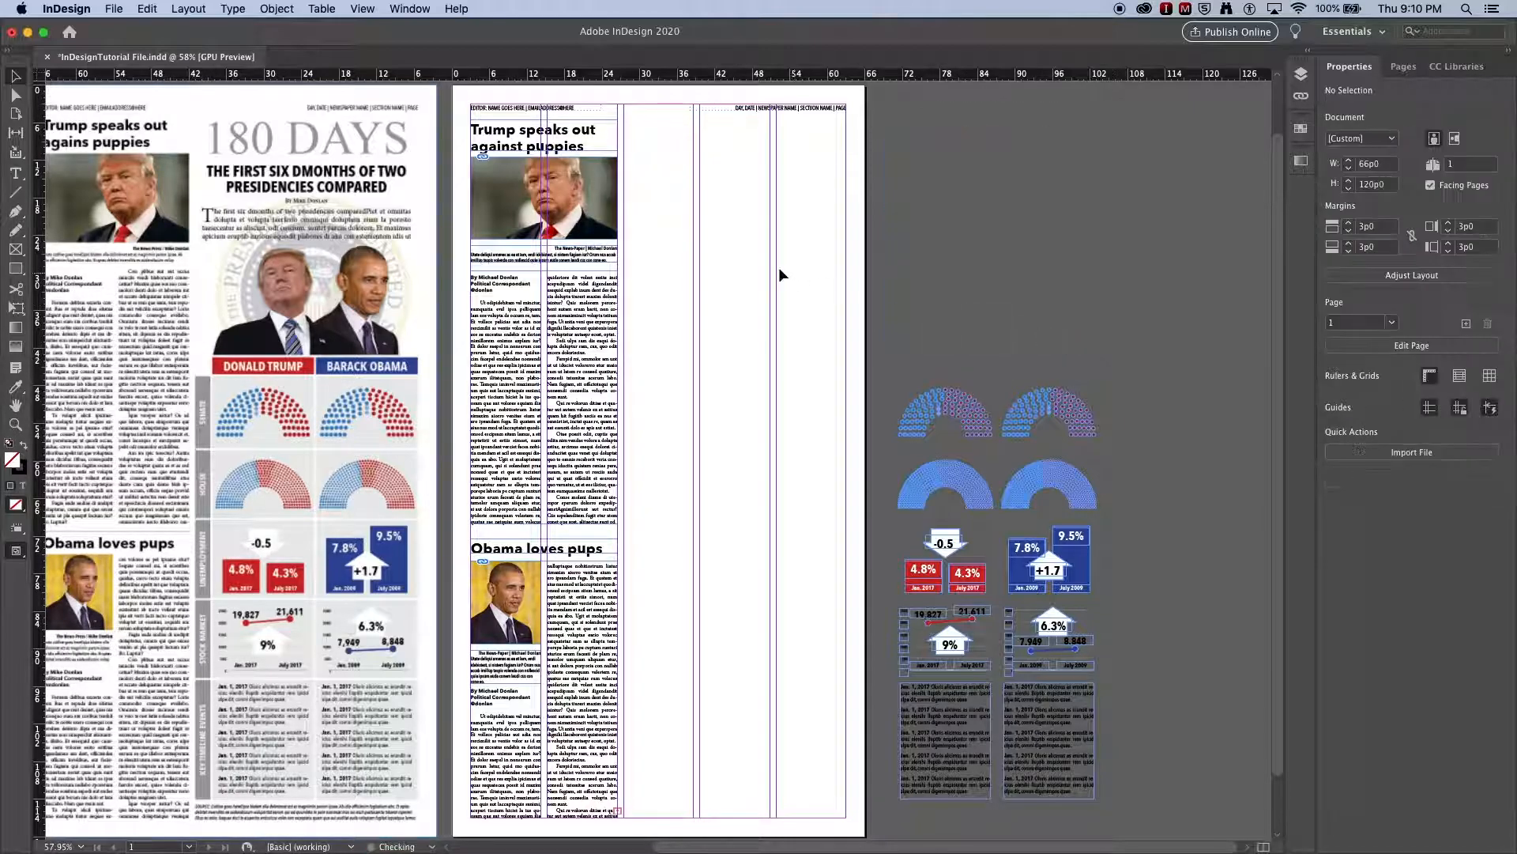
- Draw a 3-by-3 grid of rectangles about 33p7 wide and 38p0 high in the page's empty columns
{"action": "left_click", "coordinate": [15, 328]}
{"action": "left_click_drag", "start_coordinate": [642, 229], "coordinate": [832, 480]}
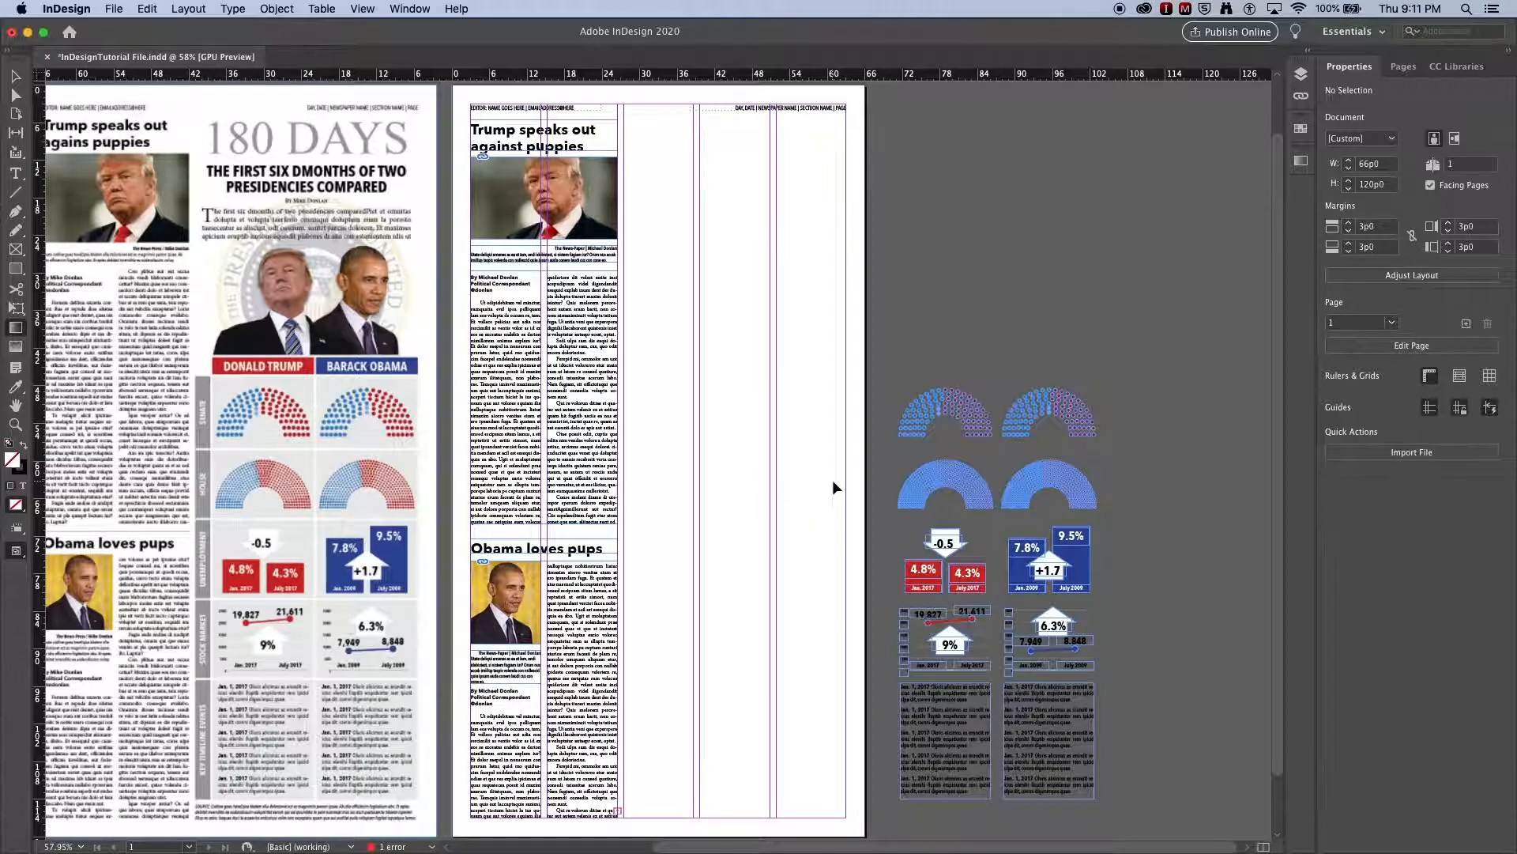
{"action": "left_click", "coordinate": [16, 268]}
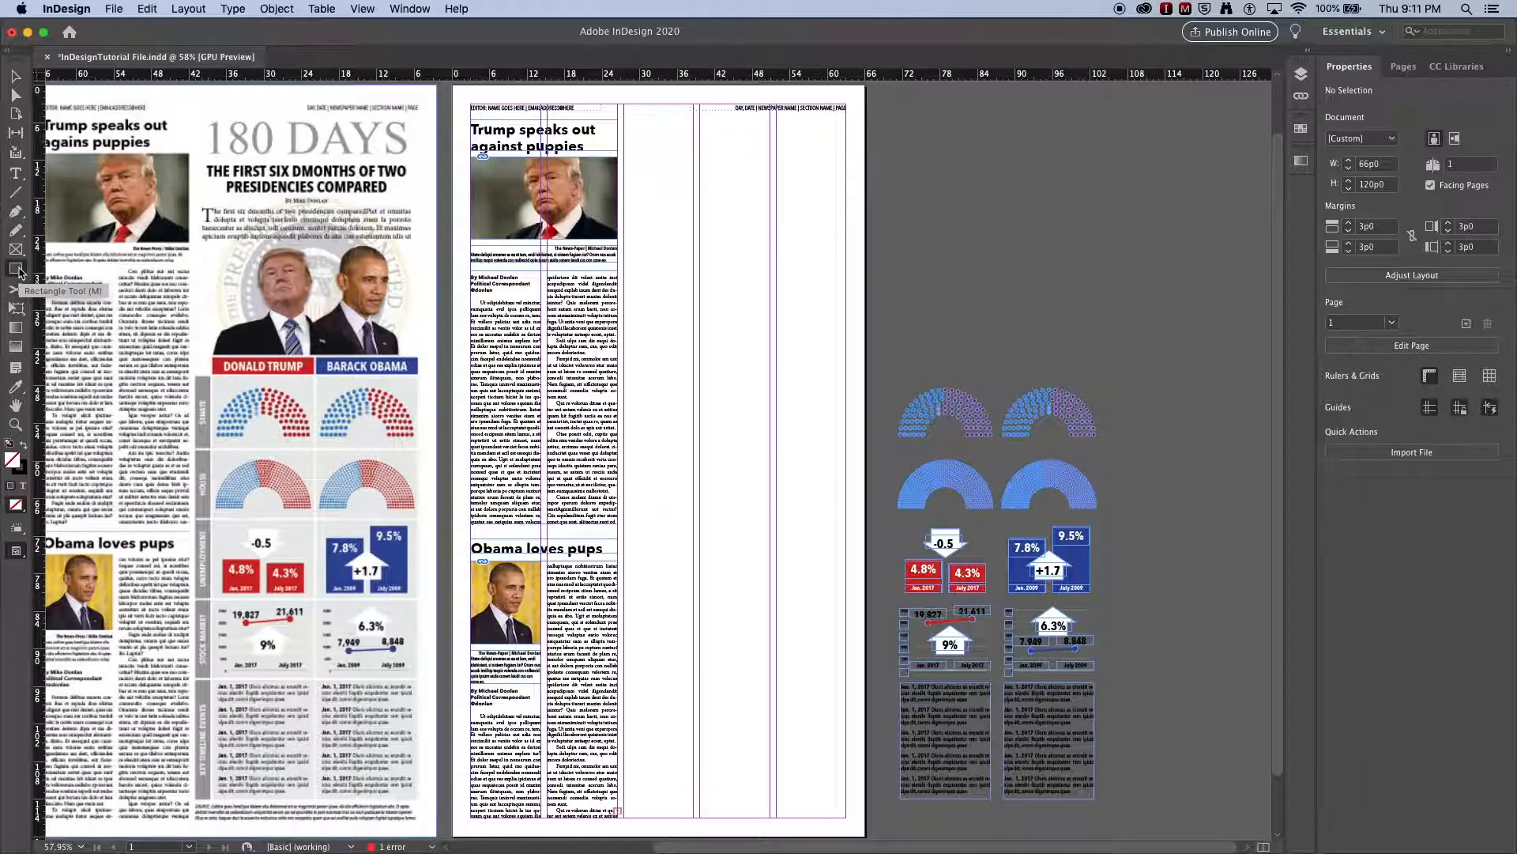
{"action": "left_click_drag", "start_coordinate": [636, 301], "coordinate": [844, 542]}
{"action": "key", "text": "Up"}
{"action": "key", "text": "Up"}
{"action": "key", "text": "Right"}
{"action": "key", "text": "Right"}
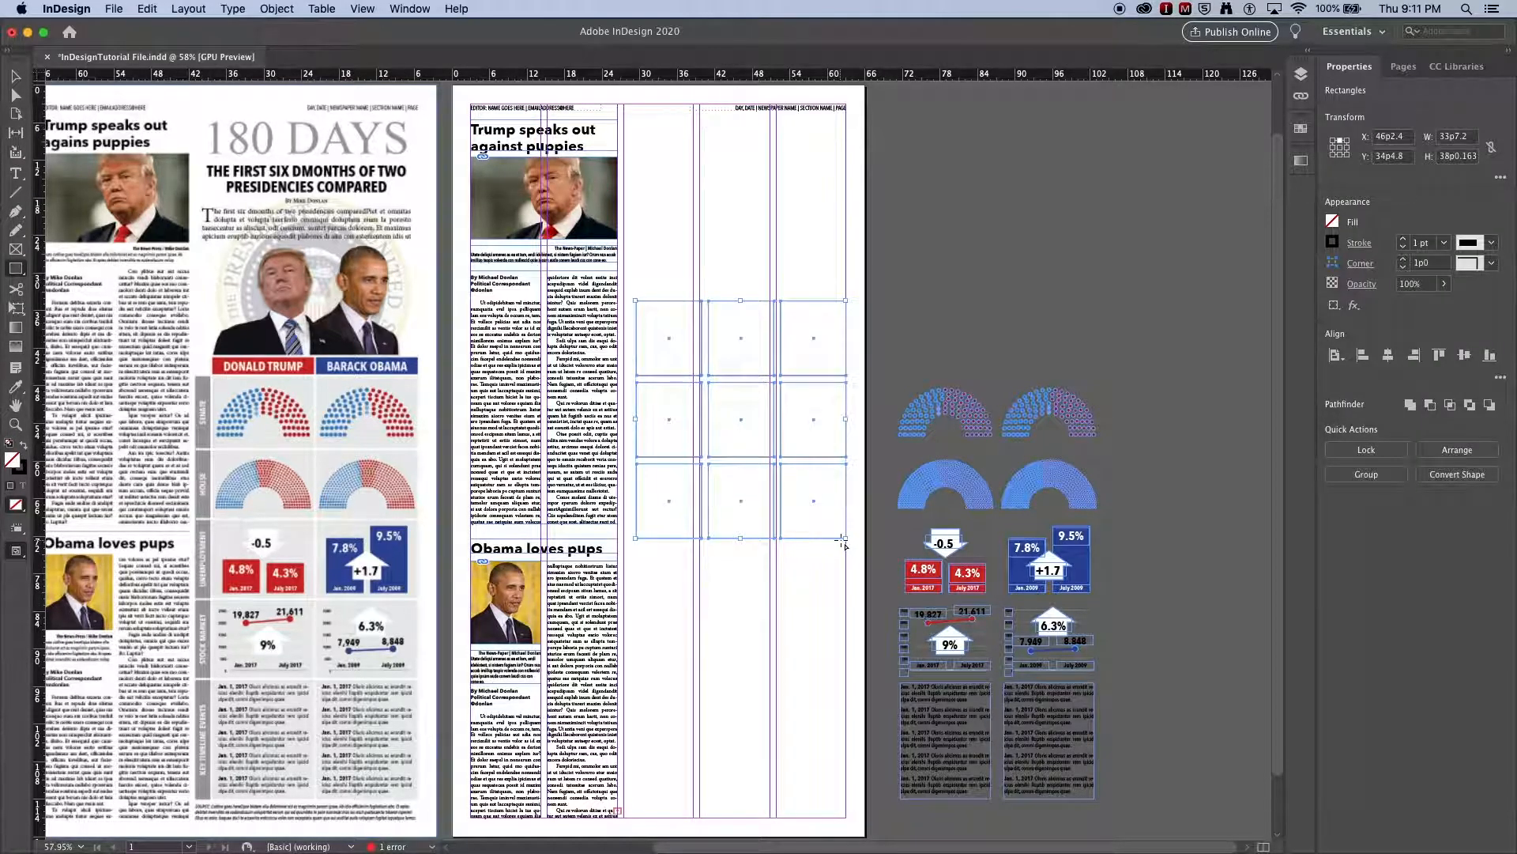
- Preview the page without guides and use the Gap tool to resize the practice grid's rows and columns unevenly
{"action": "key", "text": "w"}
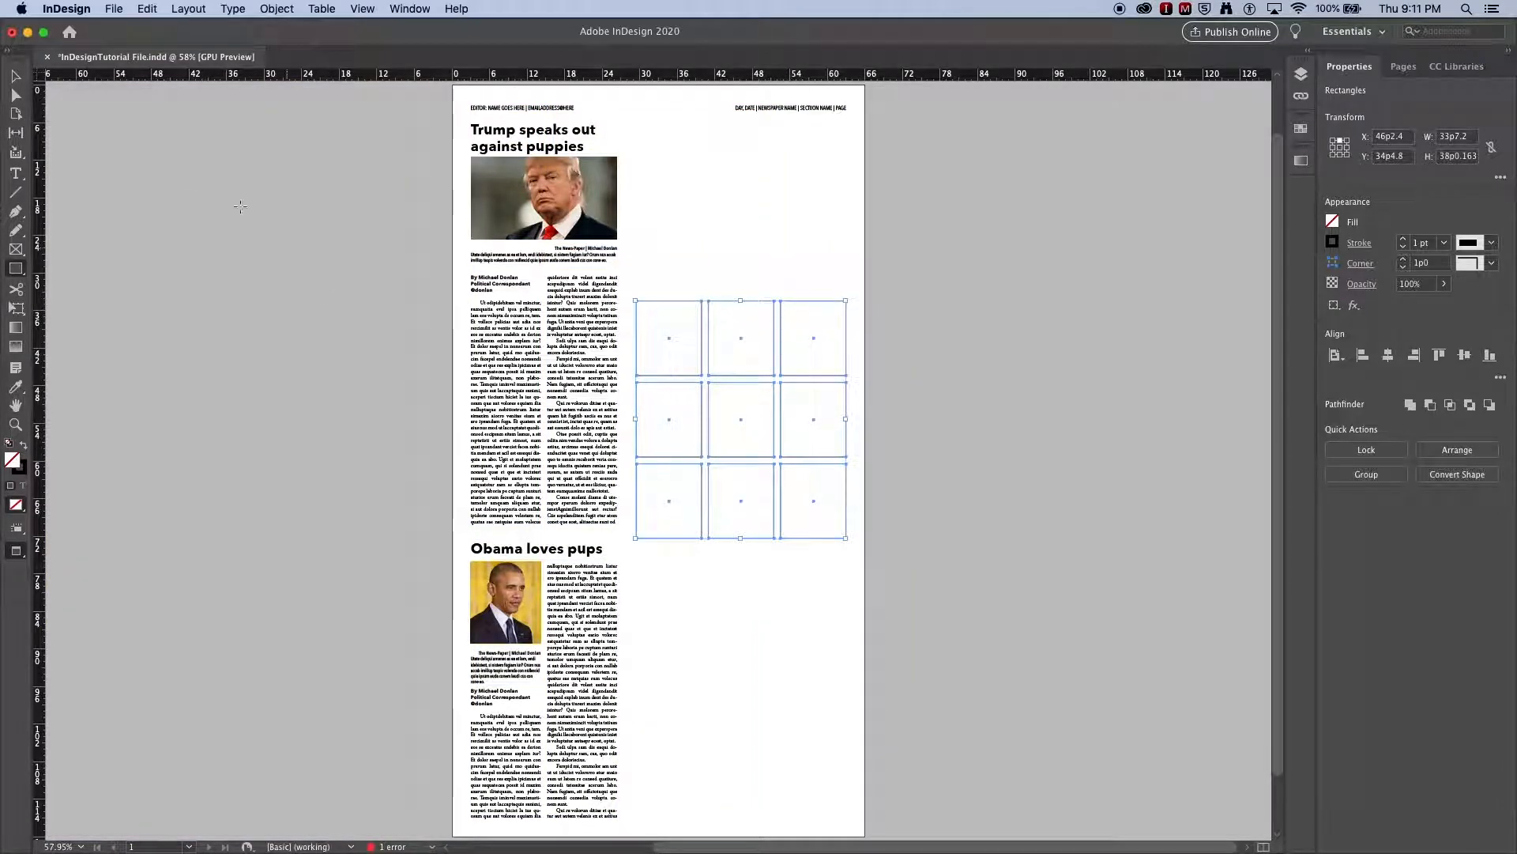
{"action": "left_click", "coordinate": [15, 135]}
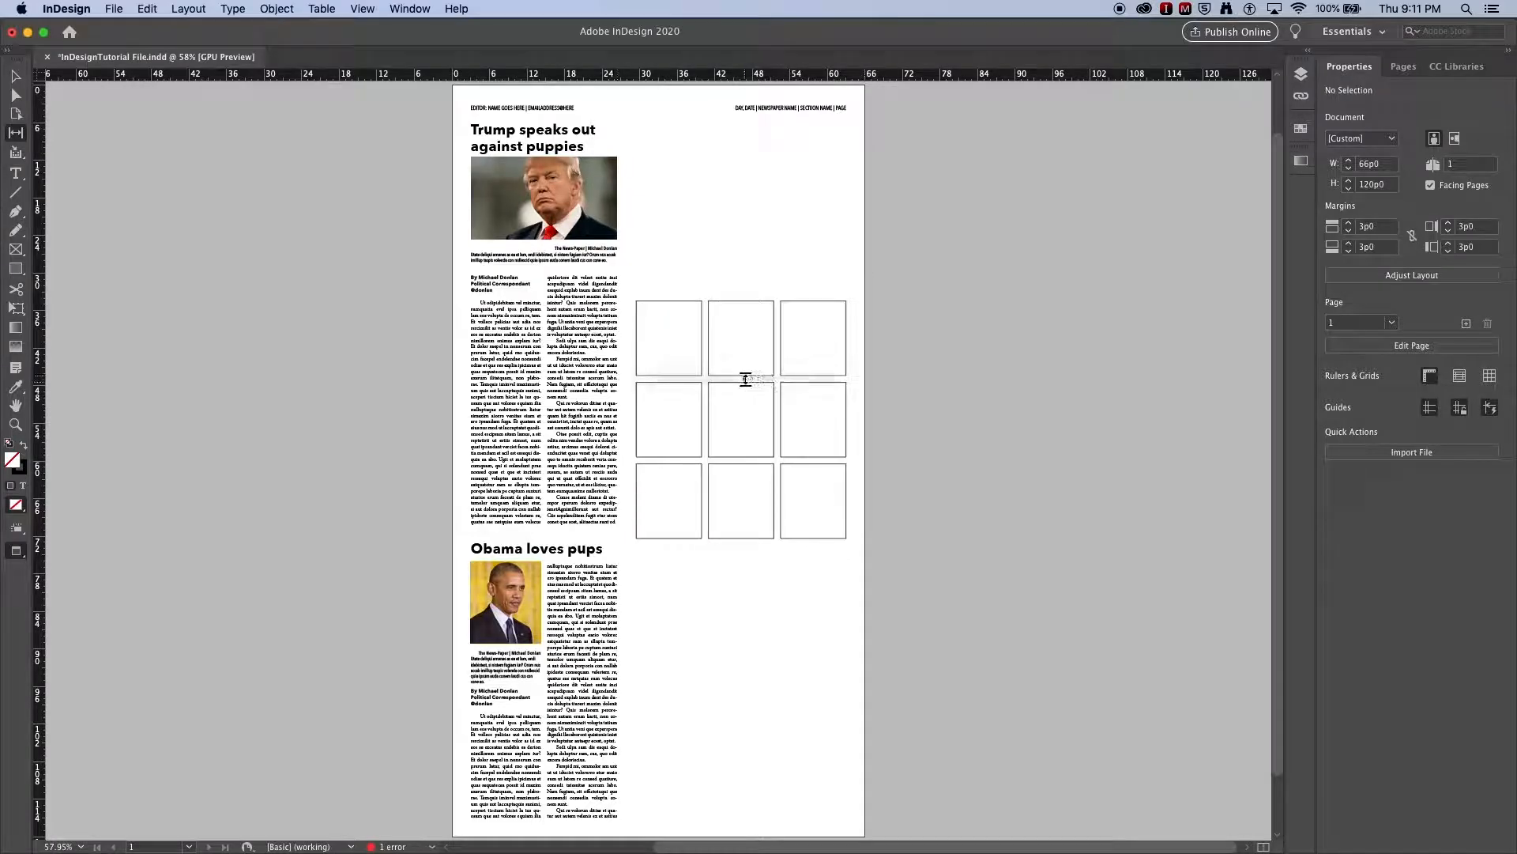
{"action": "left_click_drag", "start_coordinate": [743, 380], "coordinate": [664, 372]}
{"action": "left_click_drag", "start_coordinate": [779, 377], "coordinate": [752, 376]}
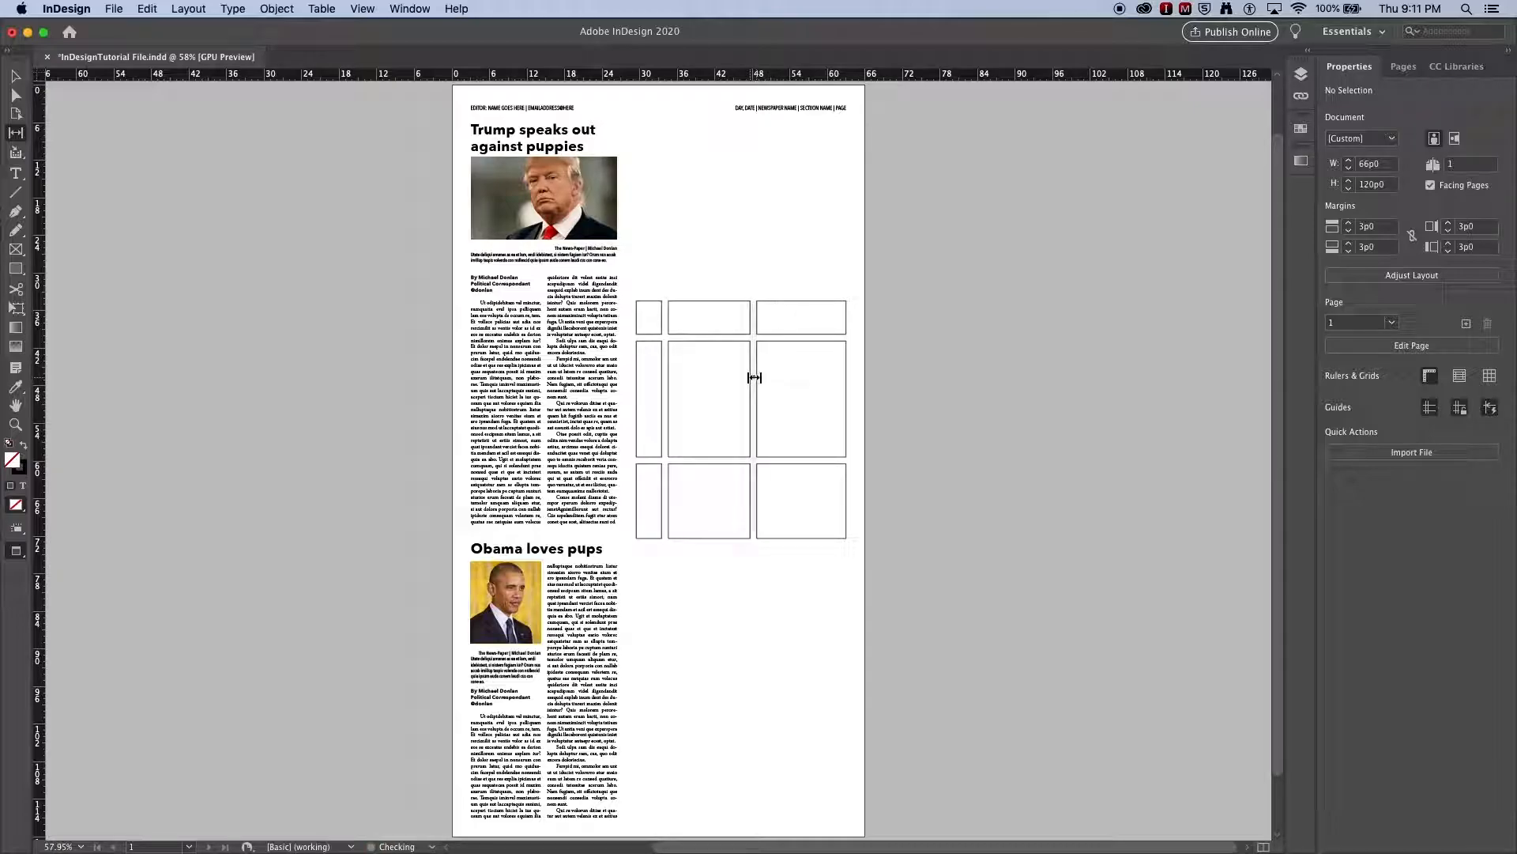
{"action": "left_click_drag", "start_coordinate": [714, 461], "coordinate": [718, 423]}
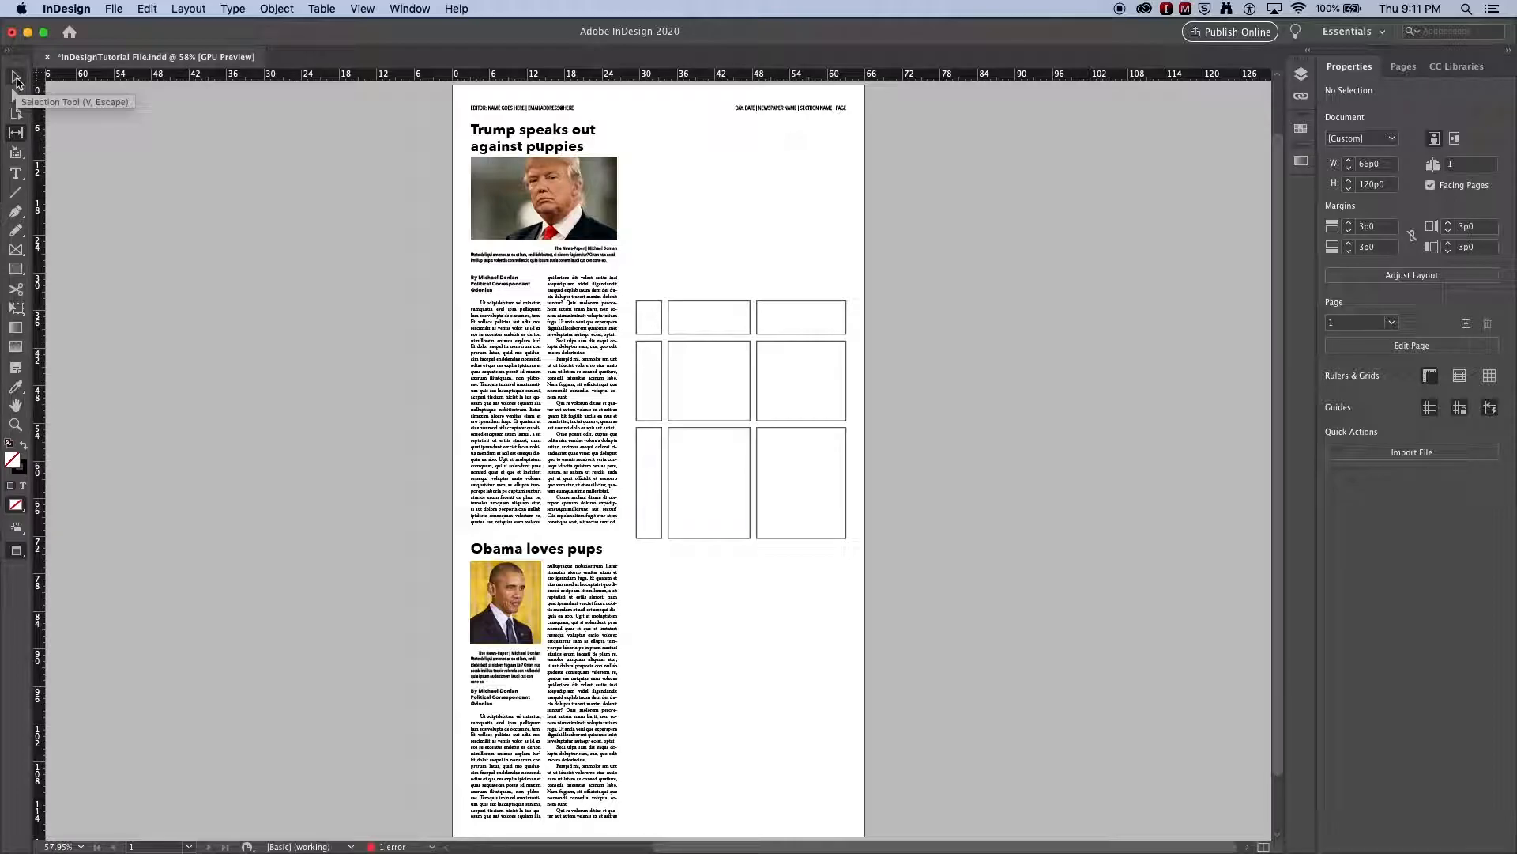
- Delete the whole practice grid from the page and return to the normal view with guides and frame edges
{"action": "left_click", "coordinate": [17, 81]}
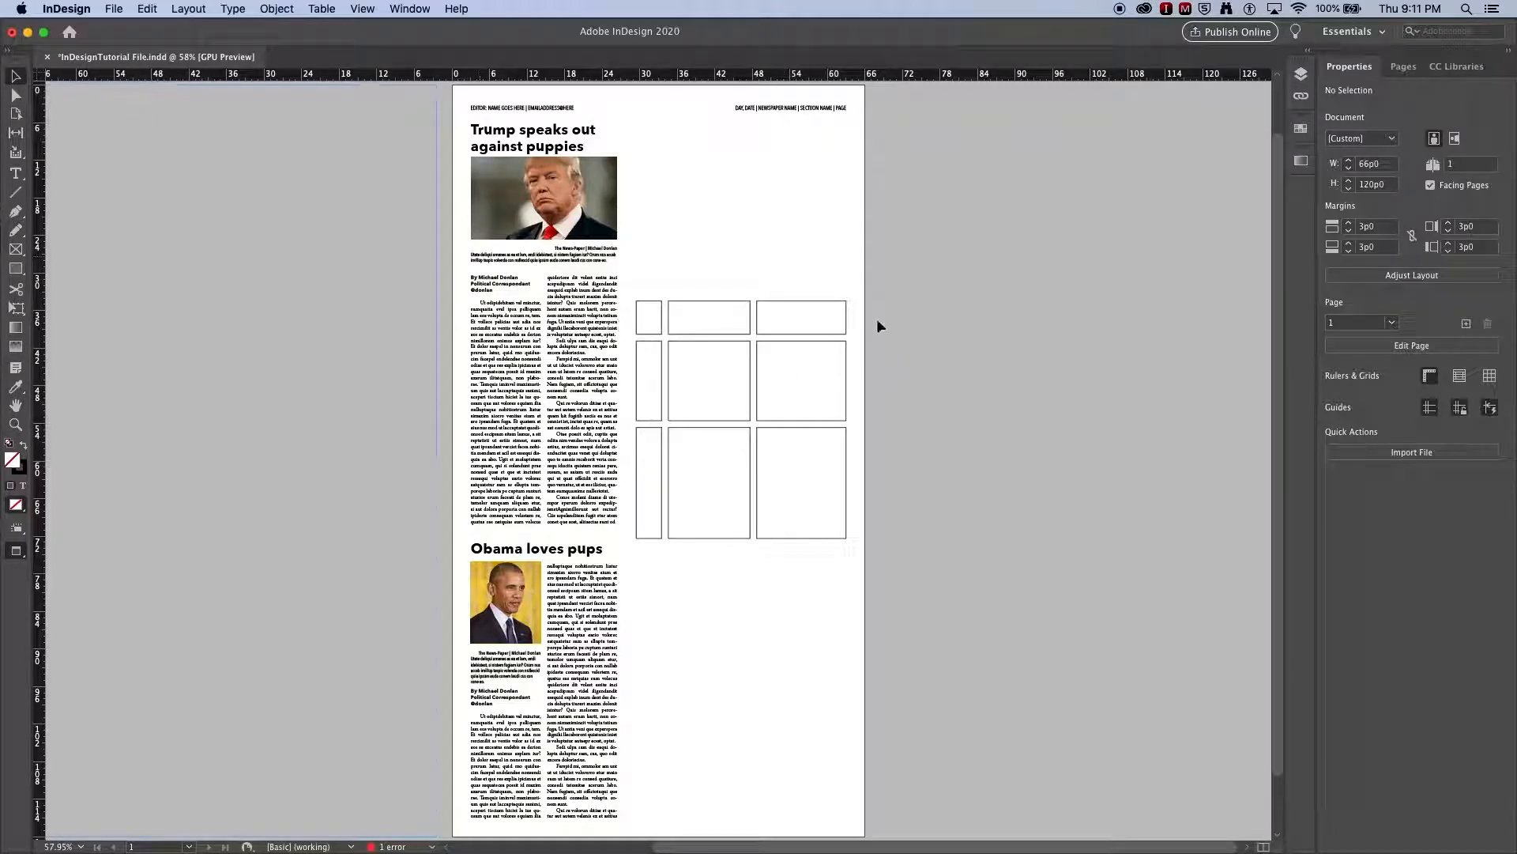
{"action": "left_click_drag", "start_coordinate": [871, 300], "coordinate": [637, 577]}
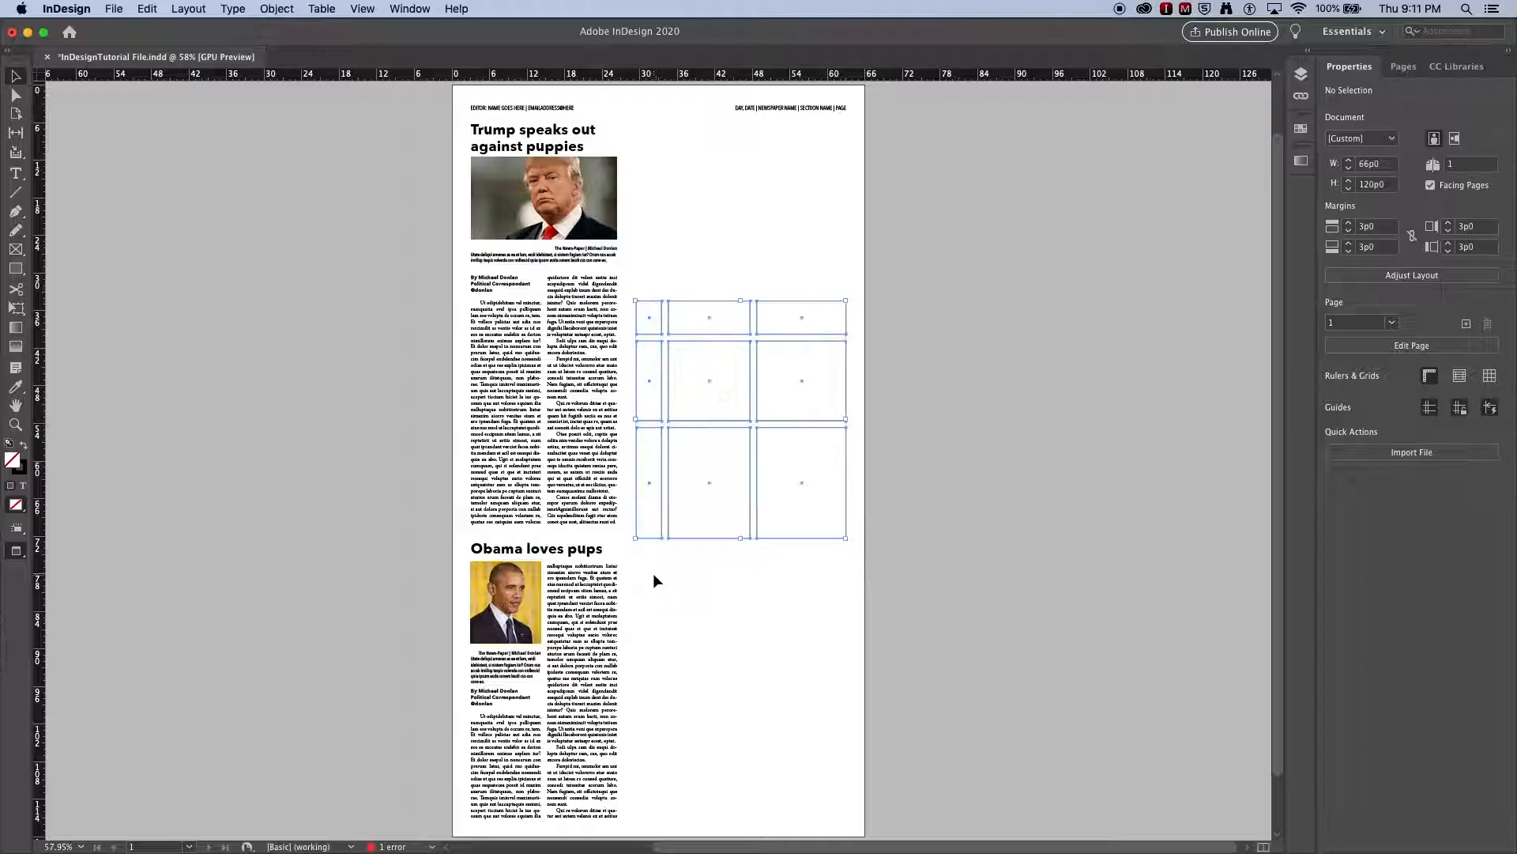
{"action": "key", "text": "Delete"}
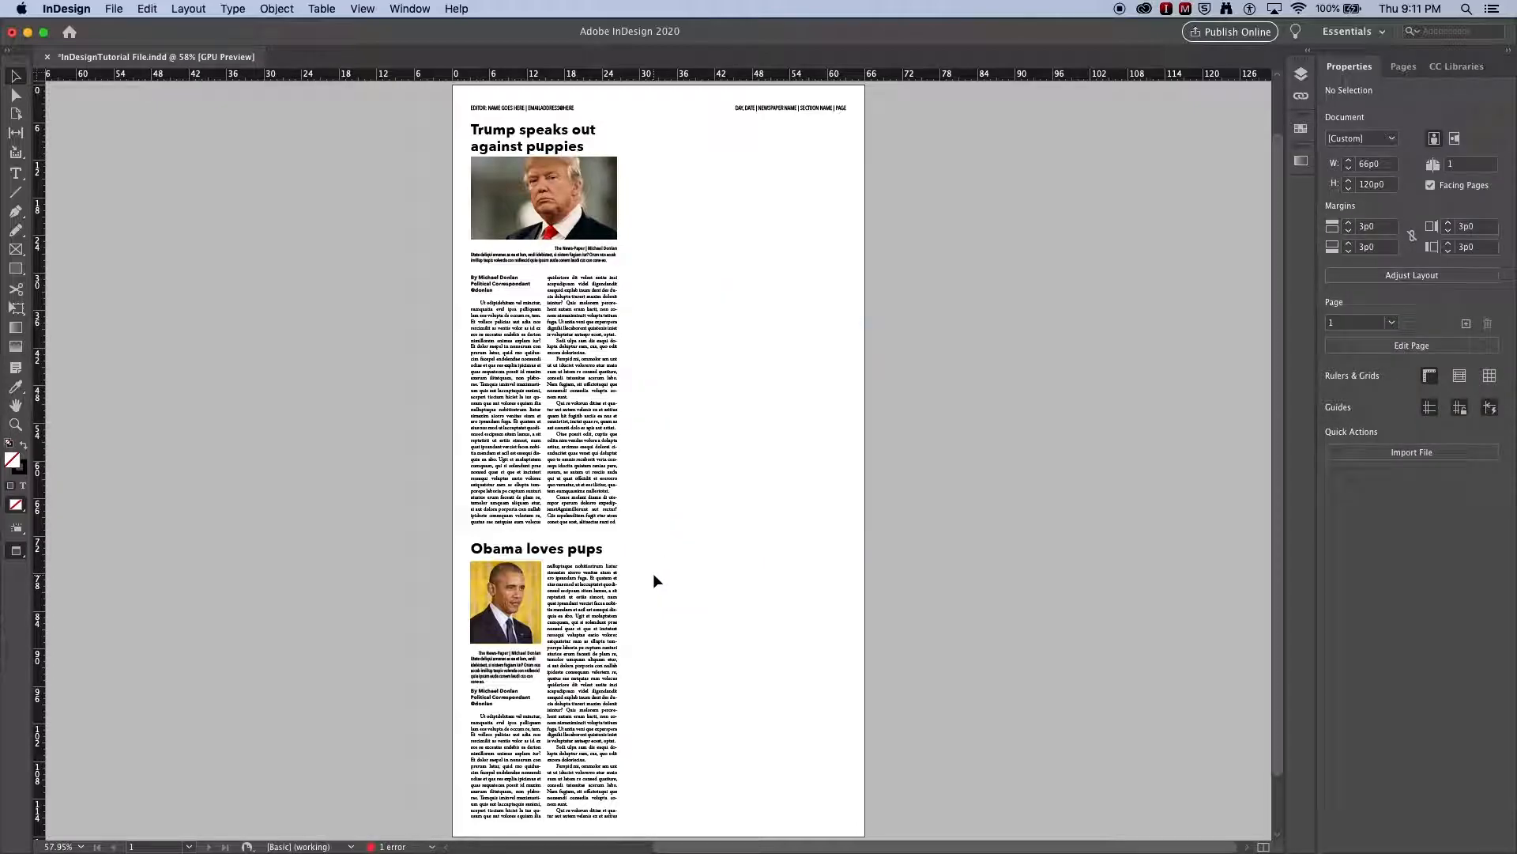
{"action": "key", "text": "w"}
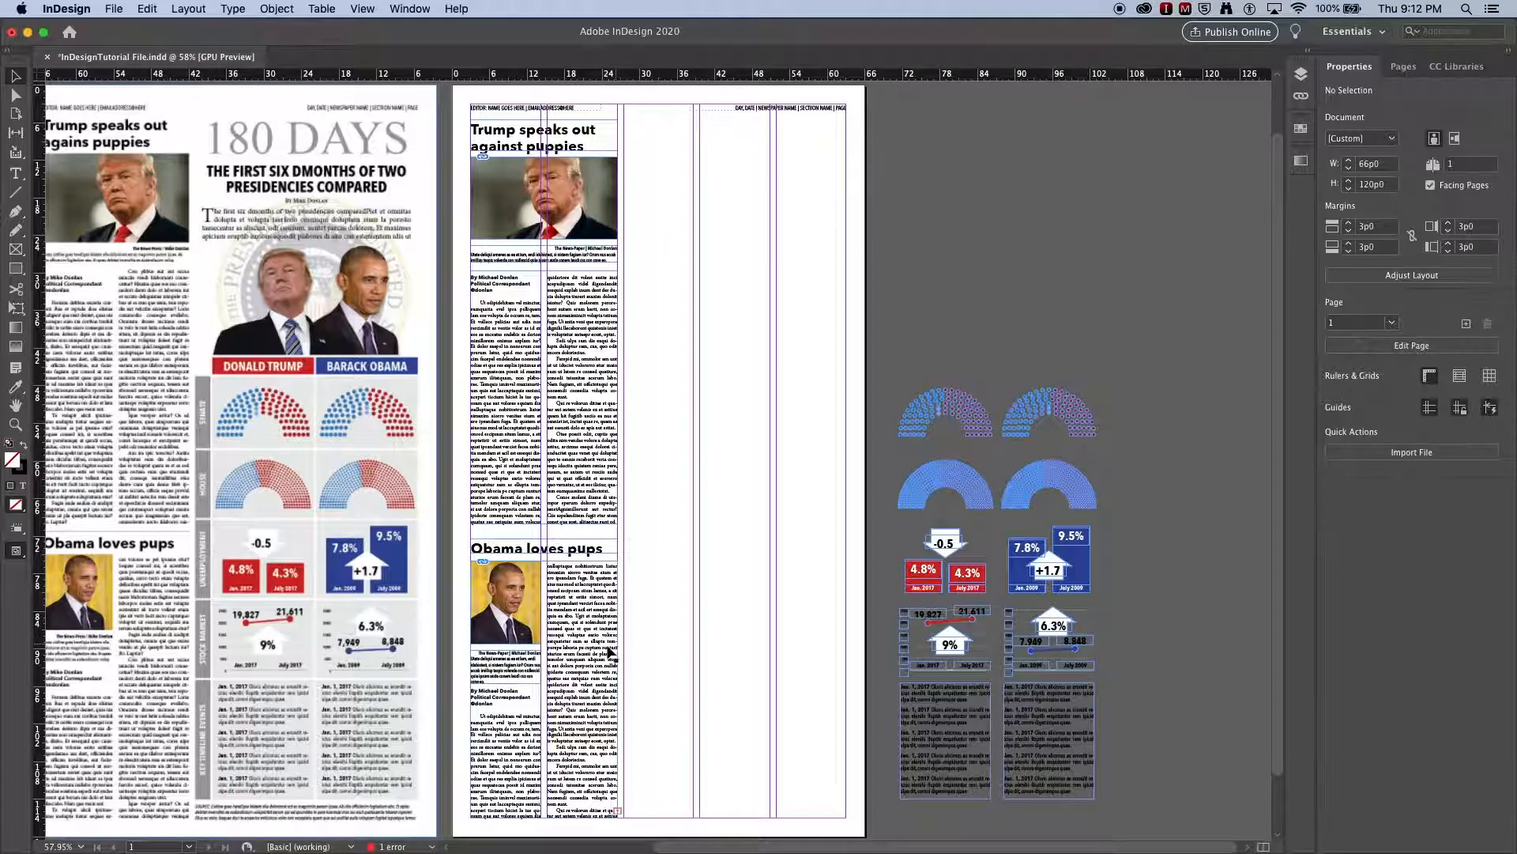
- Place seven horizontal guides across the spread, aligned with the row edges of the comparison table in the reference layout
{"action": "left_click_drag", "start_coordinate": [459, 329], "coordinate": [424, 357]}
{"action": "left_click_drag", "start_coordinate": [494, 79], "coordinate": [430, 374]}
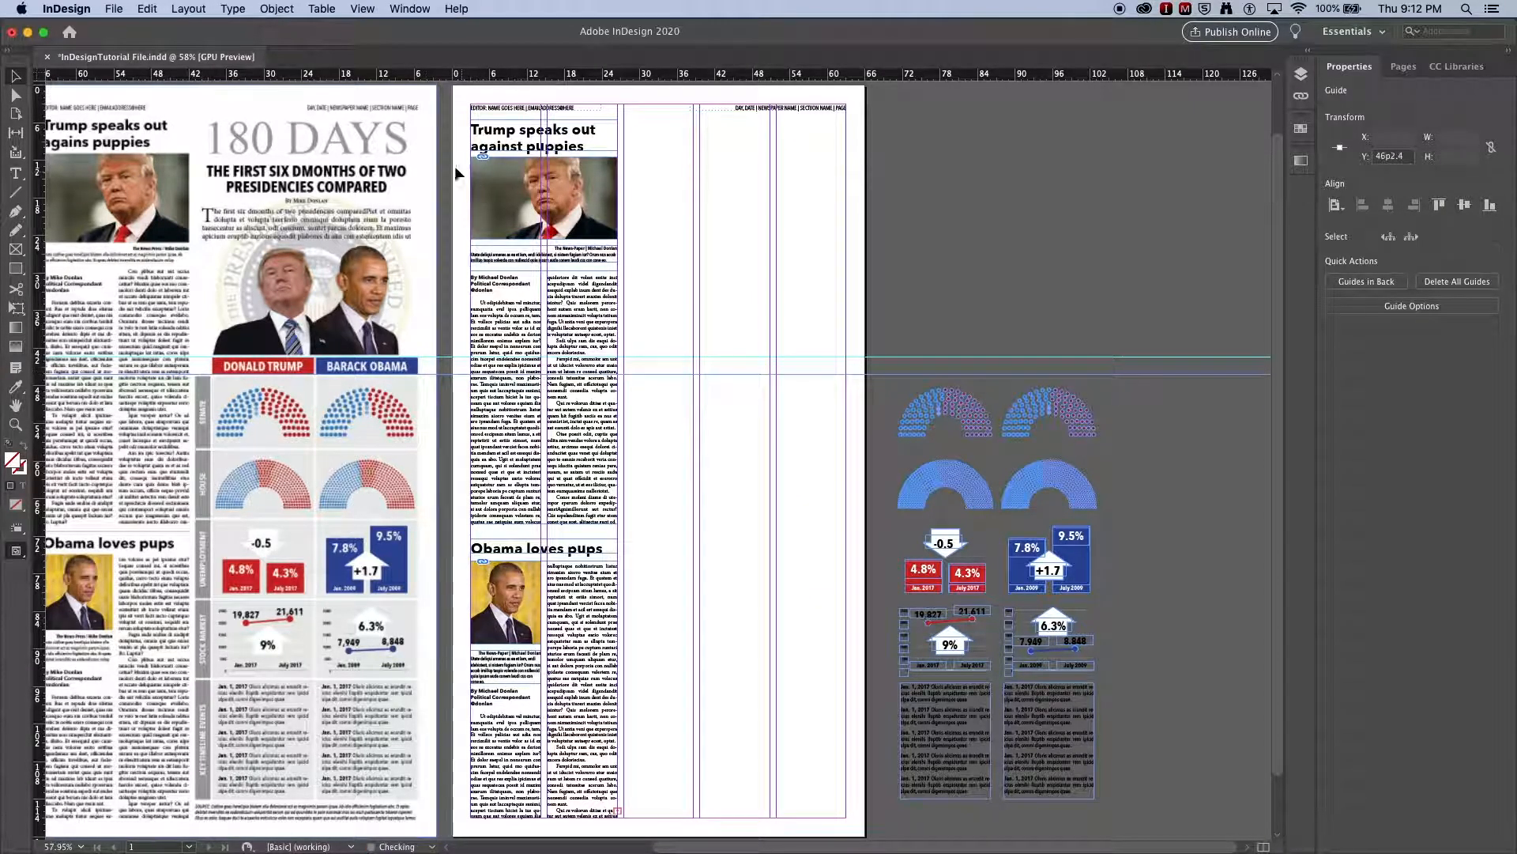
{"action": "left_click_drag", "start_coordinate": [490, 79], "coordinate": [423, 448]}
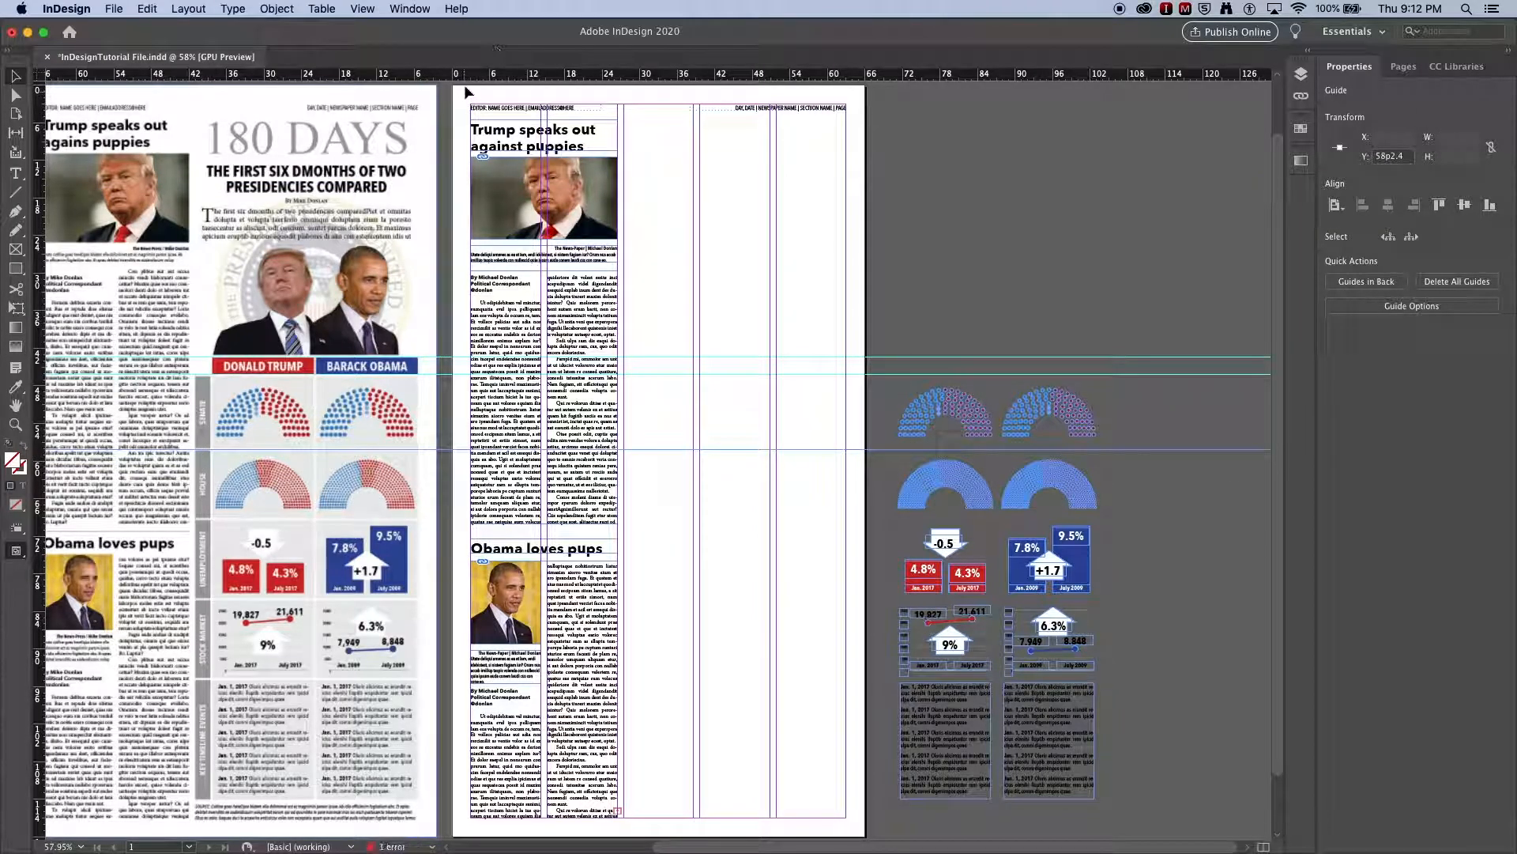
{"action": "left_click_drag", "start_coordinate": [462, 79], "coordinate": [424, 519]}
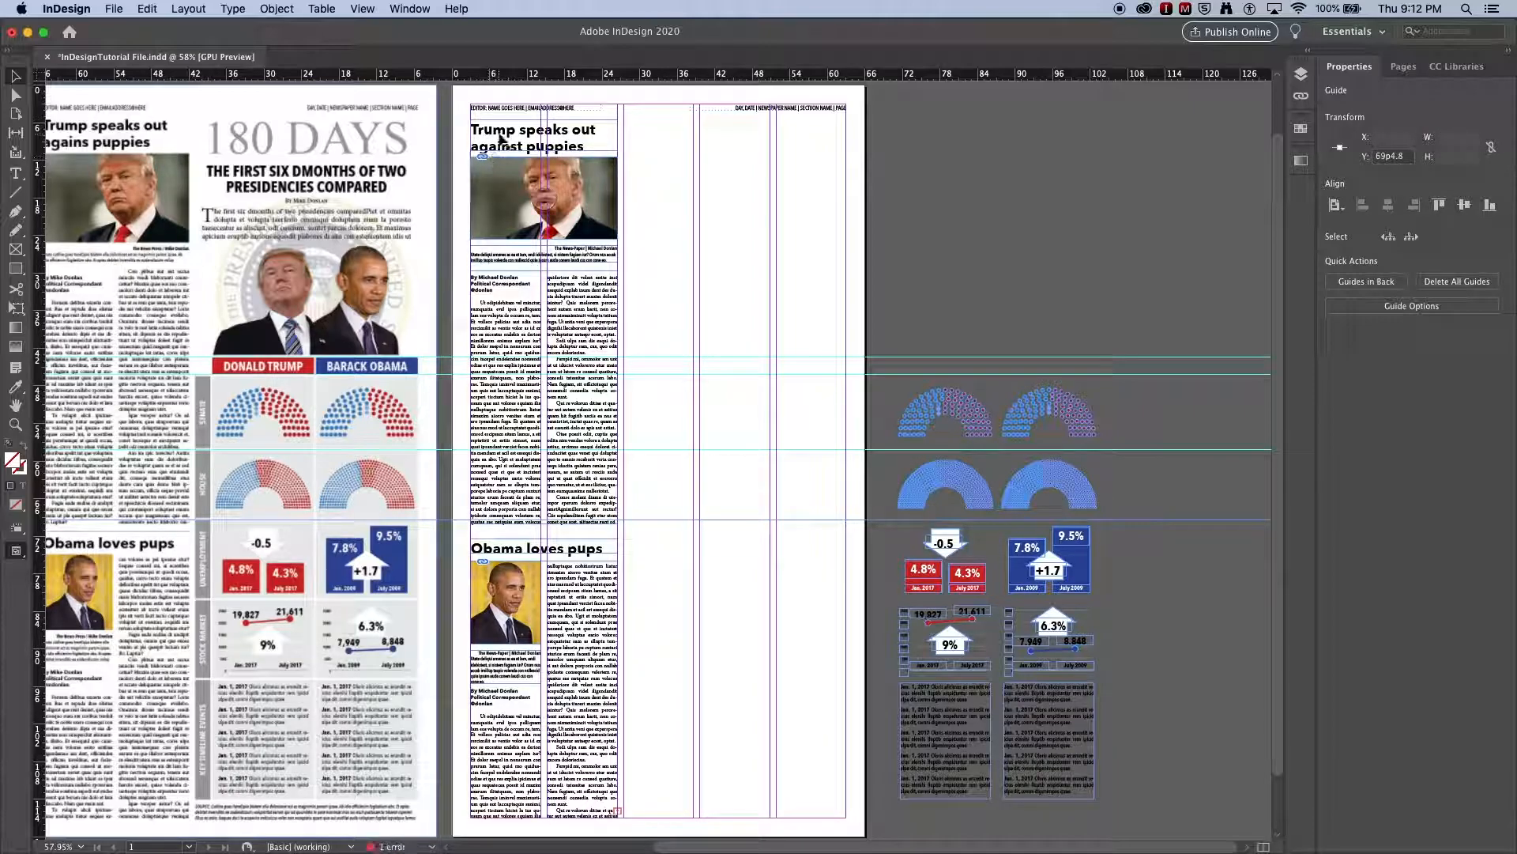
{"action": "left_click_drag", "start_coordinate": [505, 79], "coordinate": [434, 600]}
{"action": "left_click_drag", "start_coordinate": [509, 79], "coordinate": [430, 679]}
{"action": "left_click_drag", "start_coordinate": [509, 79], "coordinate": [425, 801]}
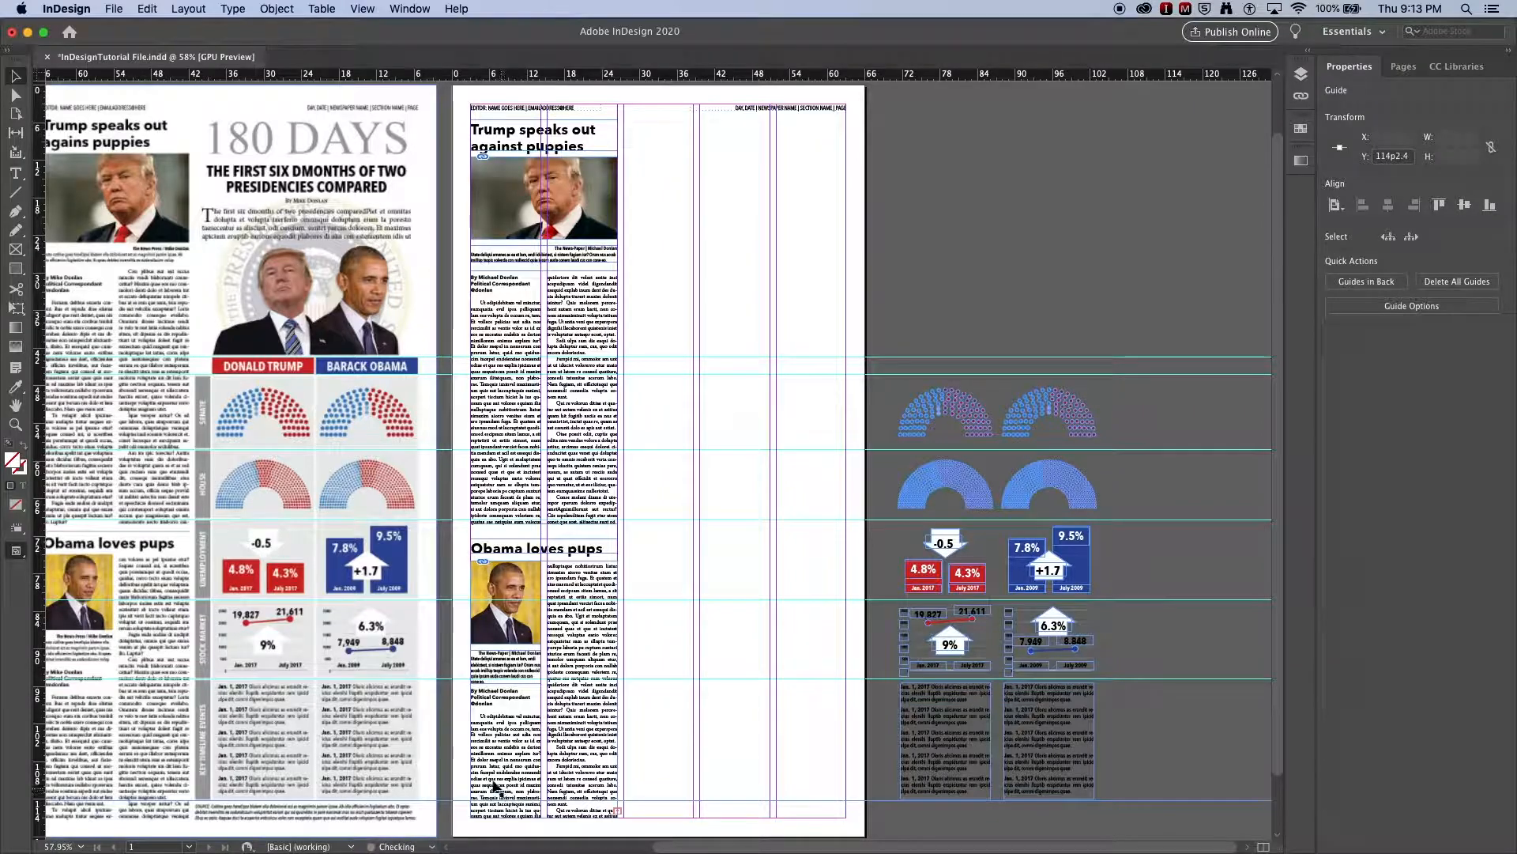
- Draw a three-column, six-row rectangle grid 35p7.2 by 70p9.6 between the outermost guides and fill it with the C=0 M=0 Y=100 yellow swatch
{"action": "left_click", "coordinate": [17, 269]}
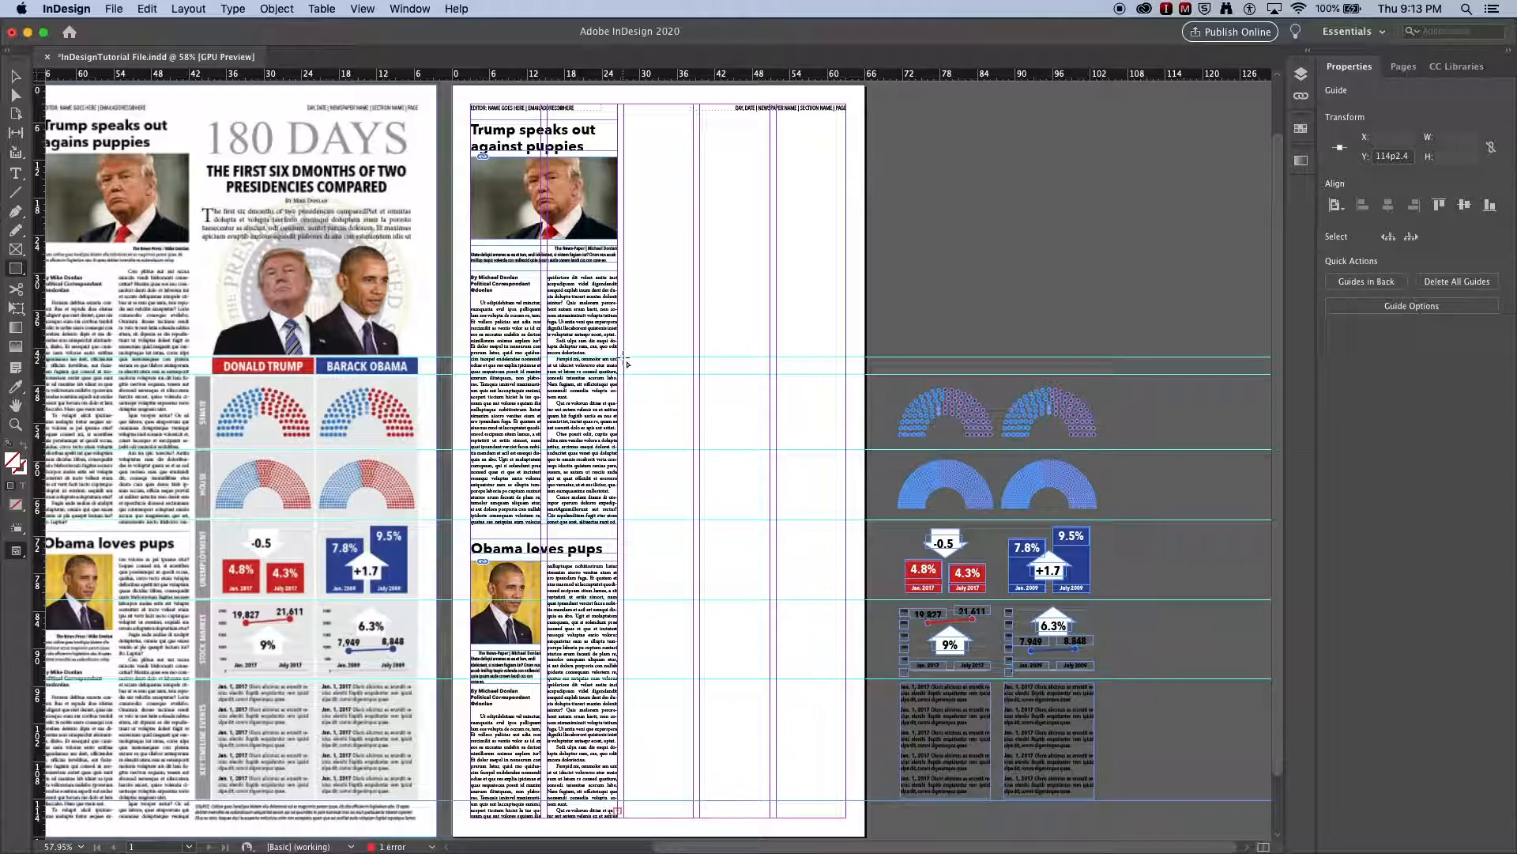
{"action": "mouse_move", "coordinate": [624, 359]}
{"action": "left_mouse_down"}
{"action": "mouse_move", "coordinate": [717, 625]}
{"action": "mouse_move", "coordinate": [849, 800]}
{"action": "left_mouse_up"}
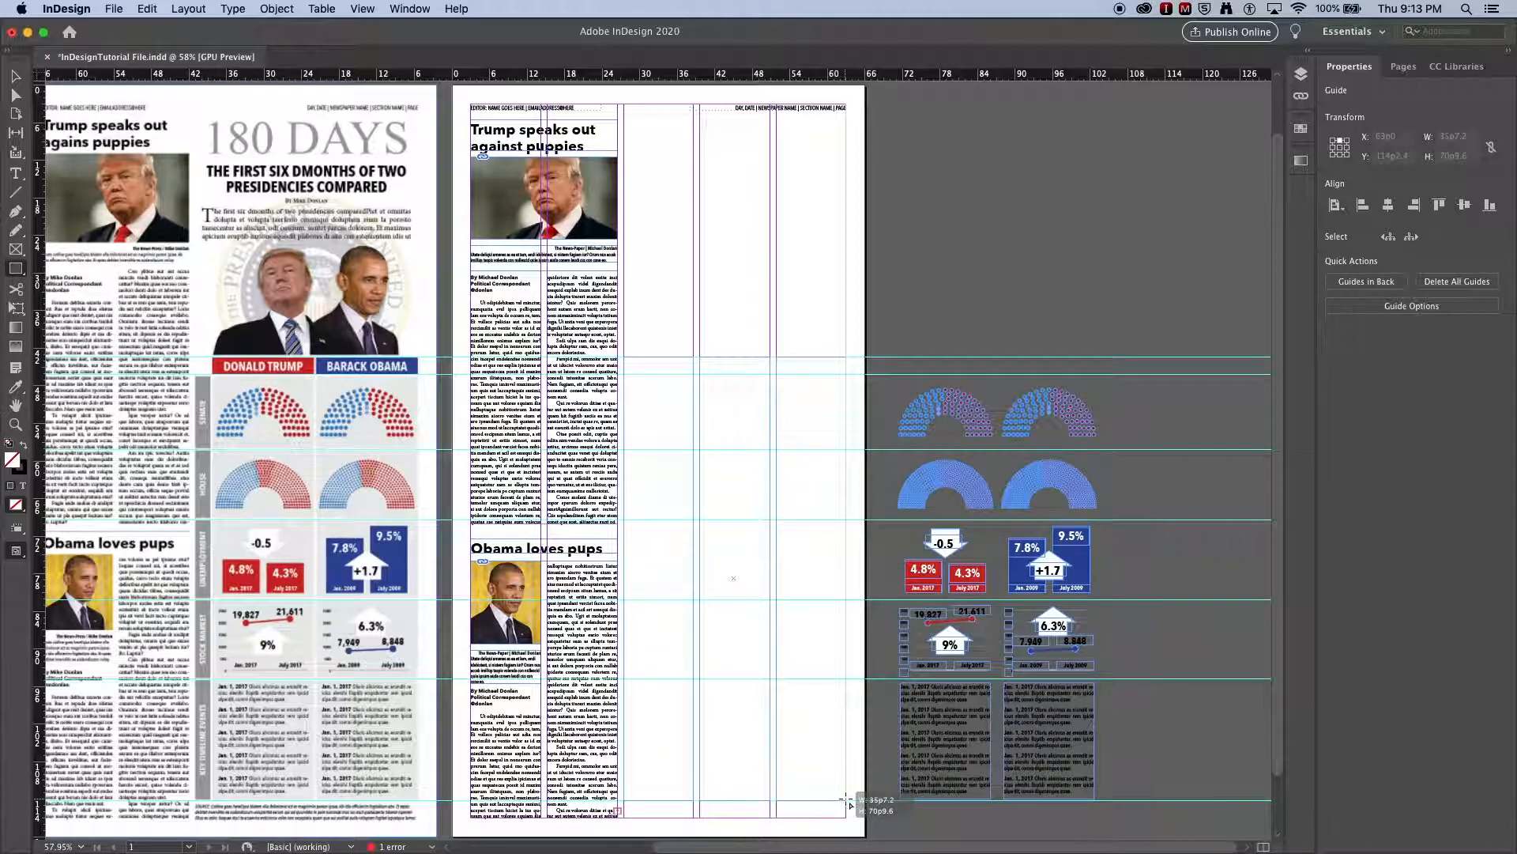
{"action": "key", "text": "Up"}
{"action": "key", "text": "Up"}
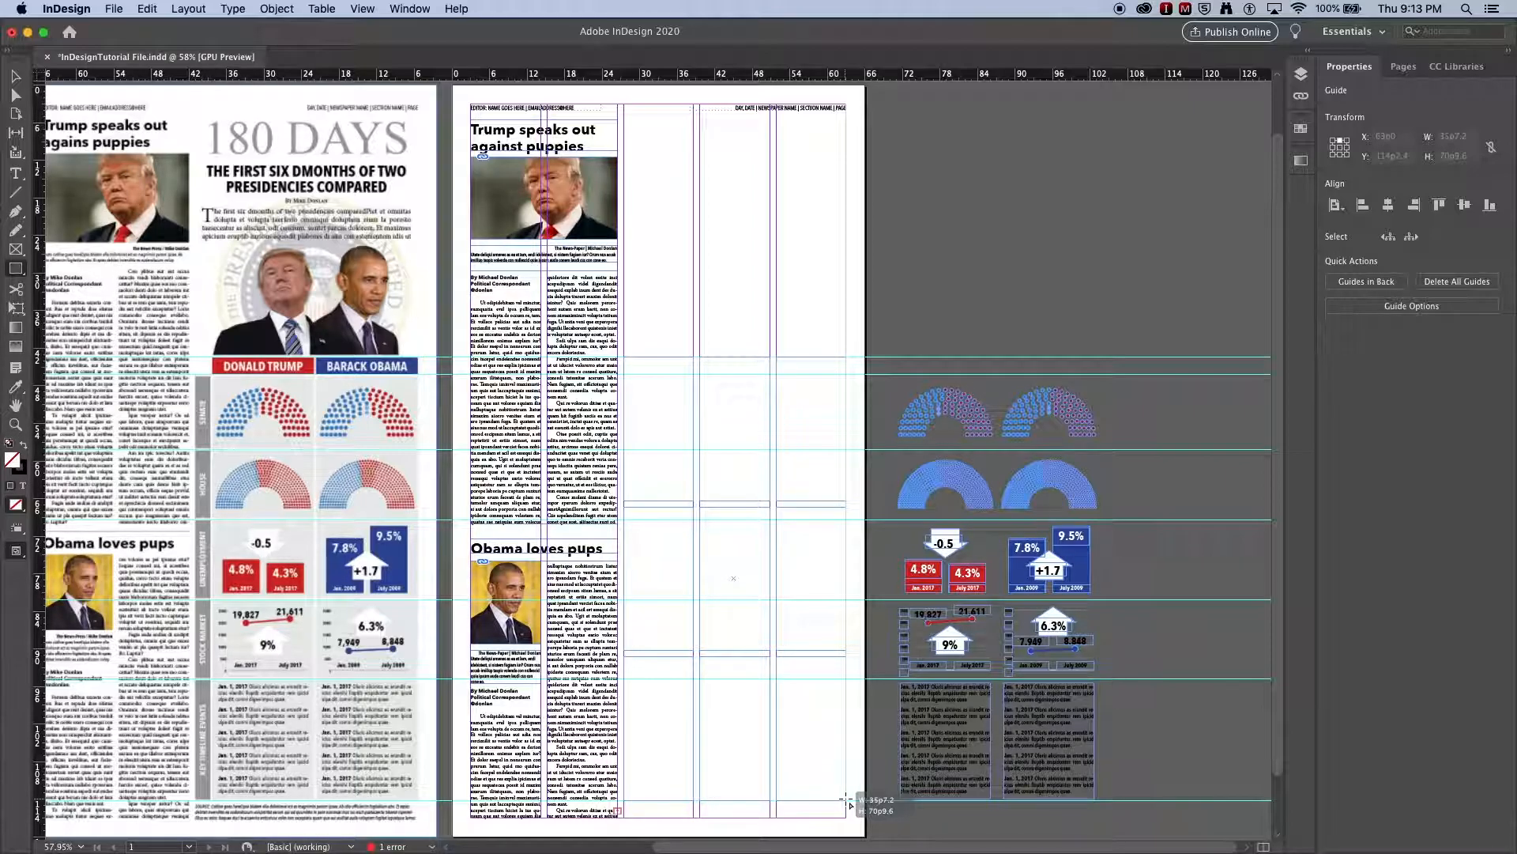
{"action": "key", "text": "Up"}
{"action": "key", "text": "Up"}
{"action": "key", "text": "Up"}
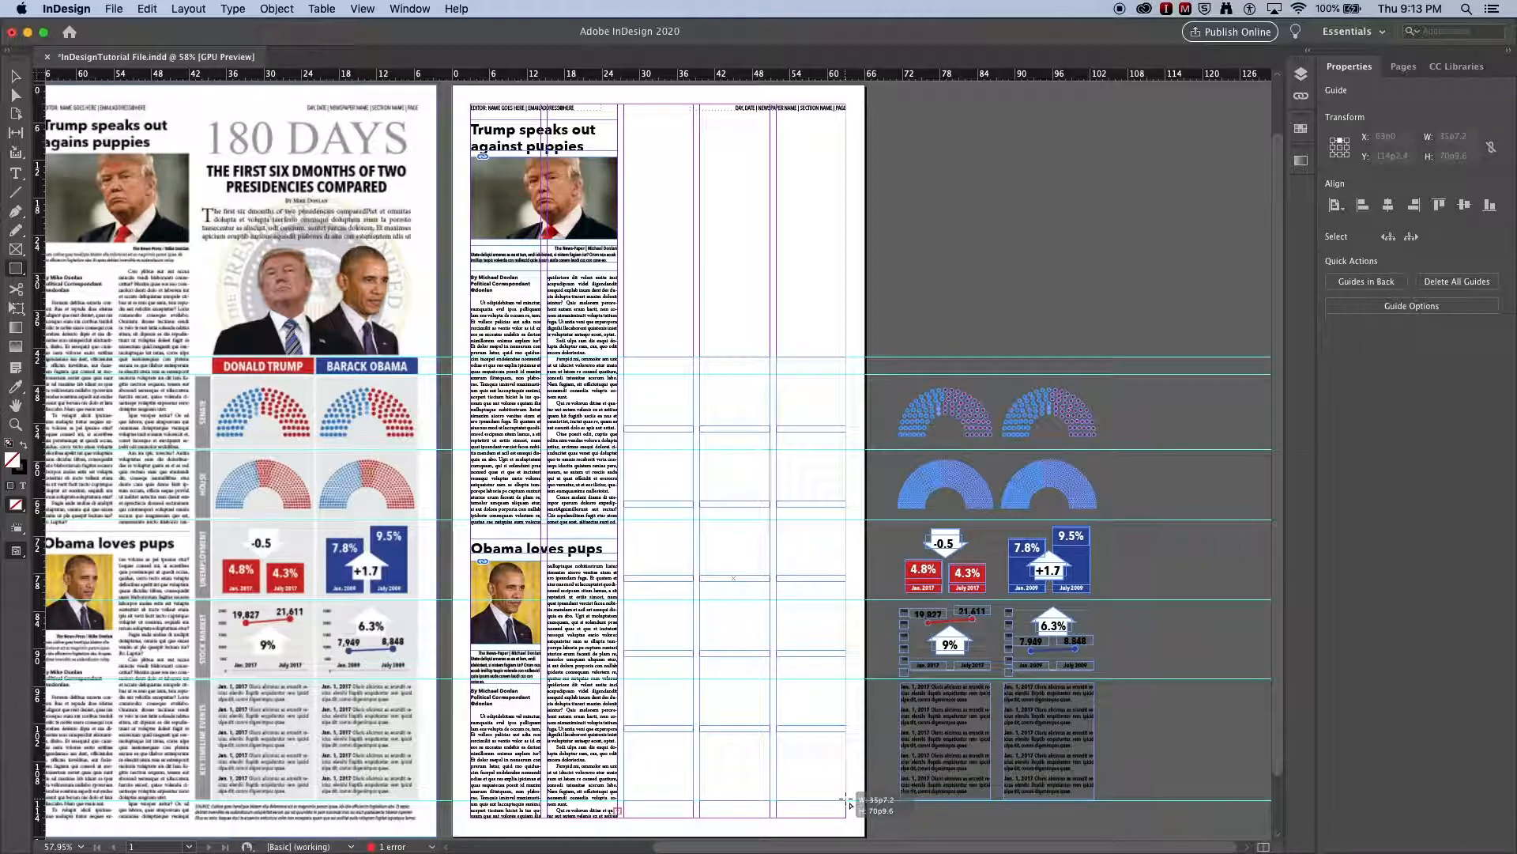
{"action": "left_click_drag", "start_coordinate": [849, 800], "coordinate": [849, 799]}
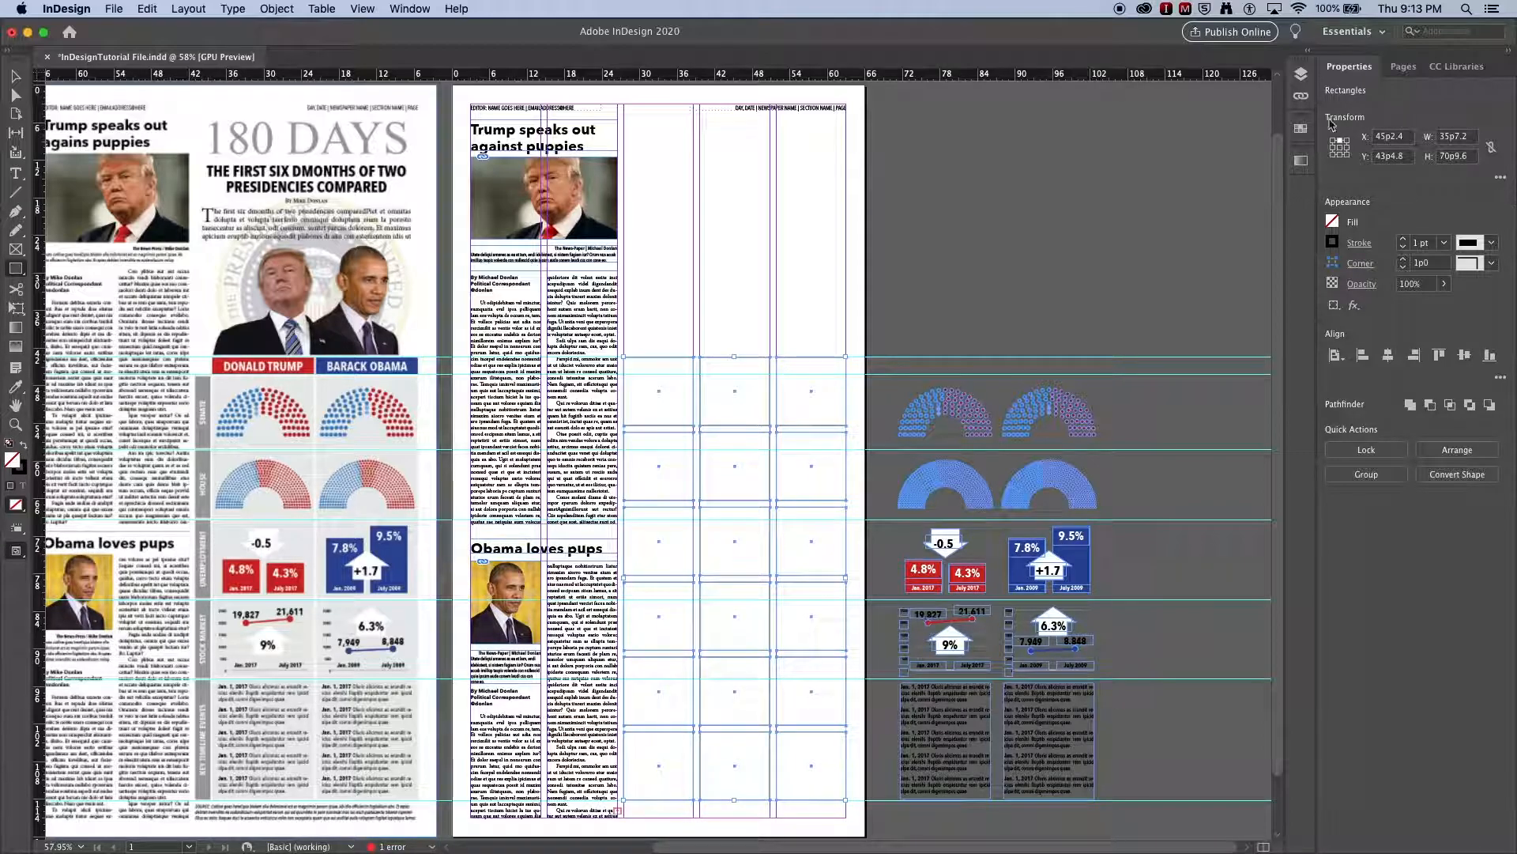
{"action": "left_click", "coordinate": [1334, 224]}
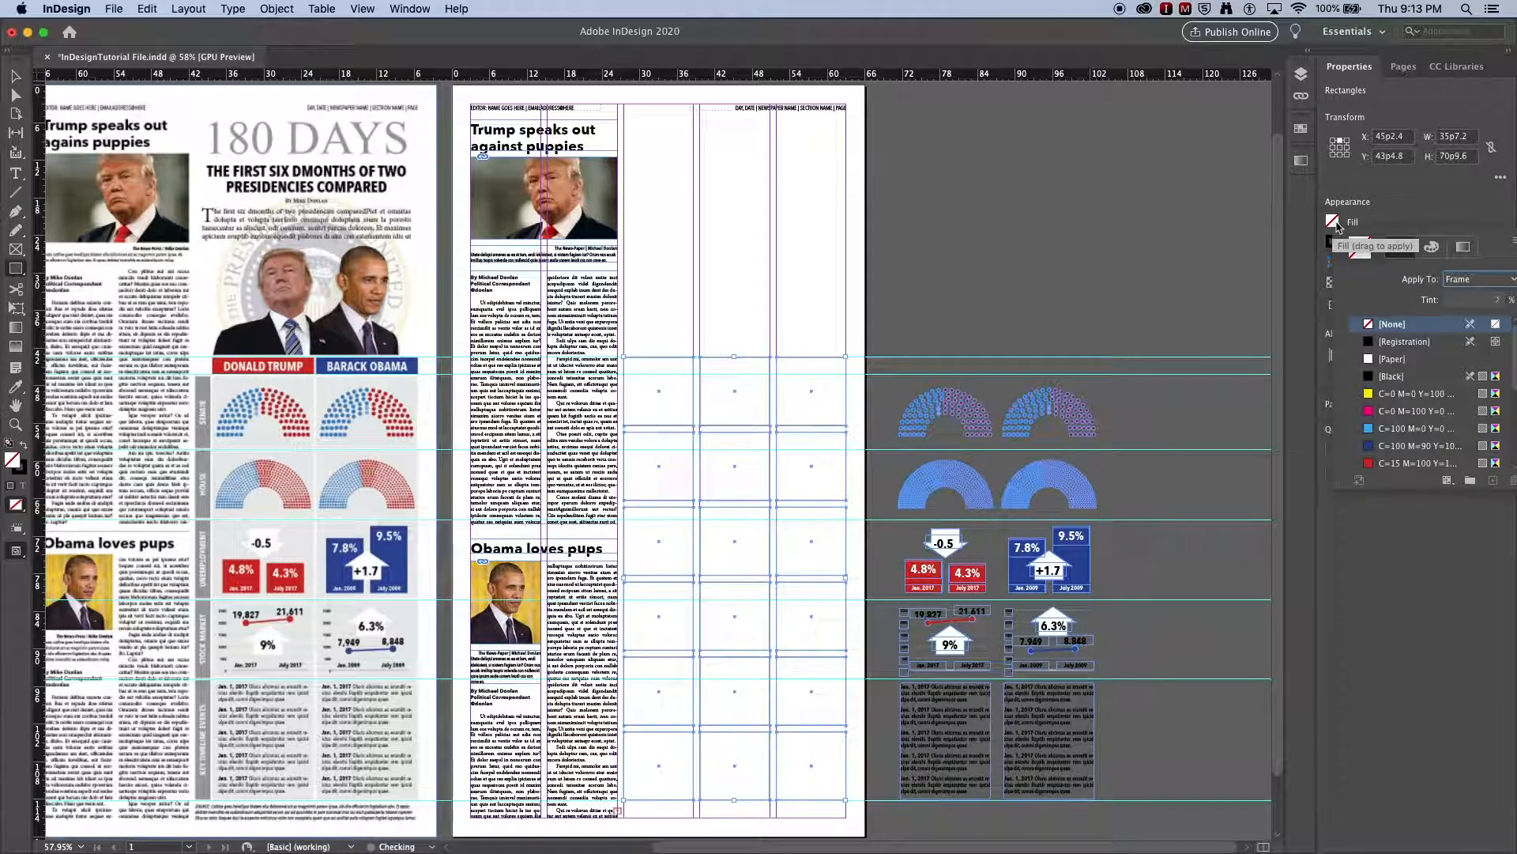
{"action": "left_click", "coordinate": [1402, 395]}
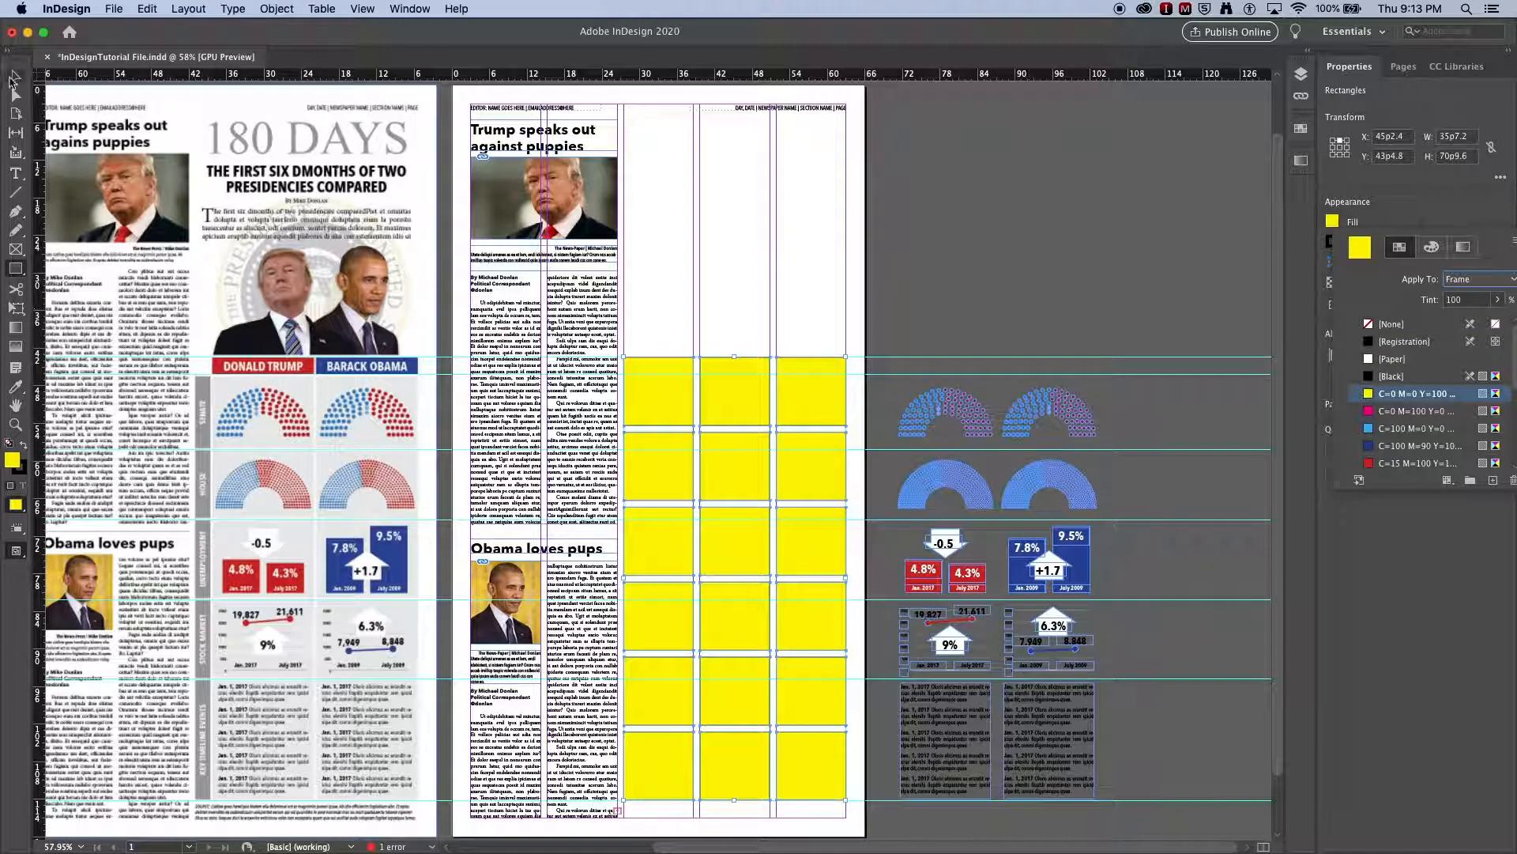
- Use the Gap tool to move the five horizontal gaps of the yellow grid up to the inner guides
{"action": "left_click", "coordinate": [16, 135]}
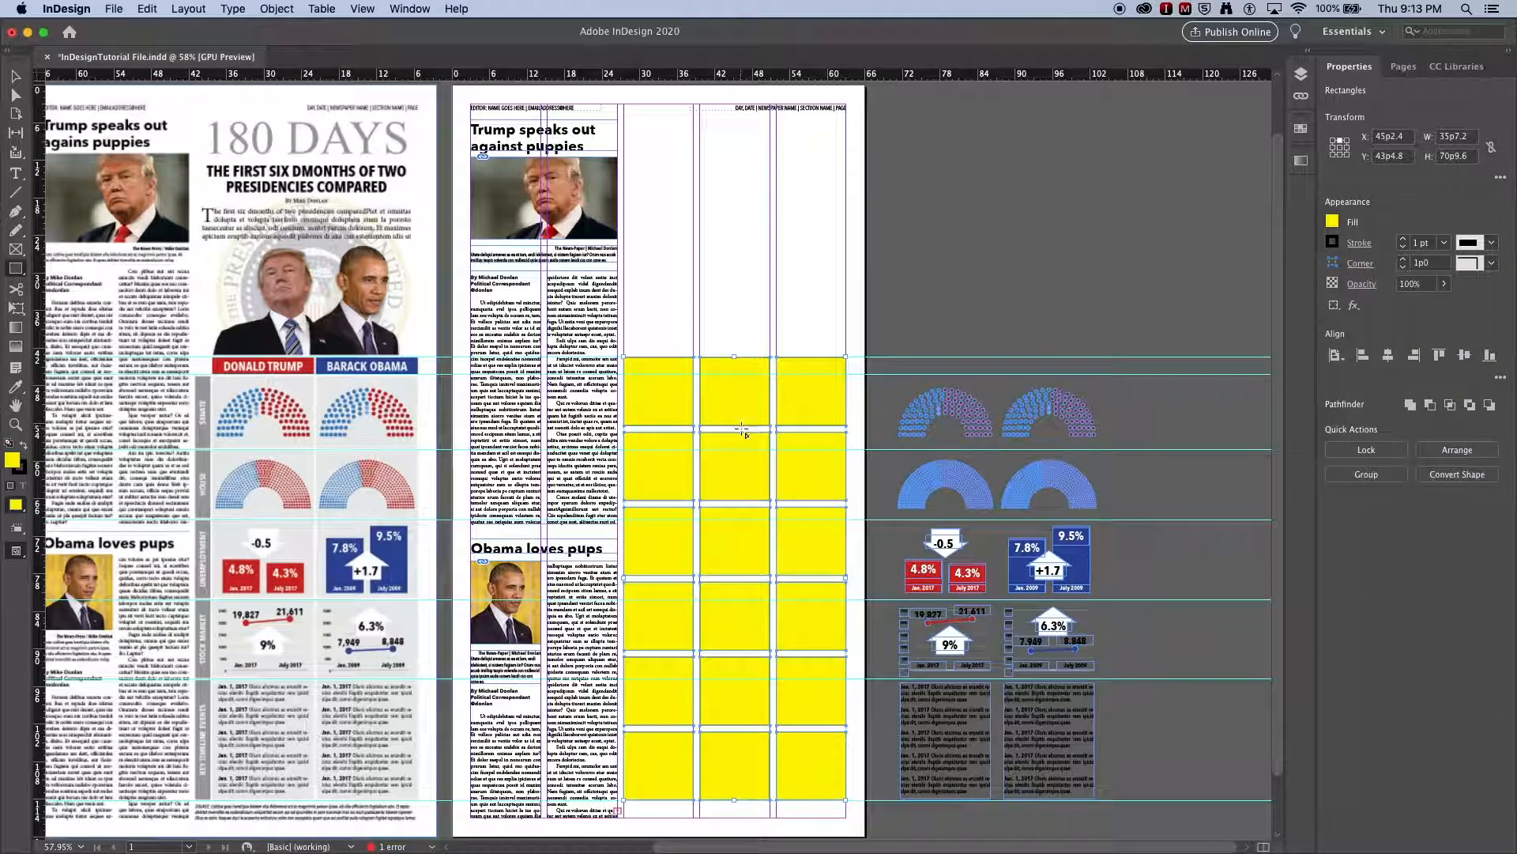
{"action": "left_click", "coordinate": [15, 133]}
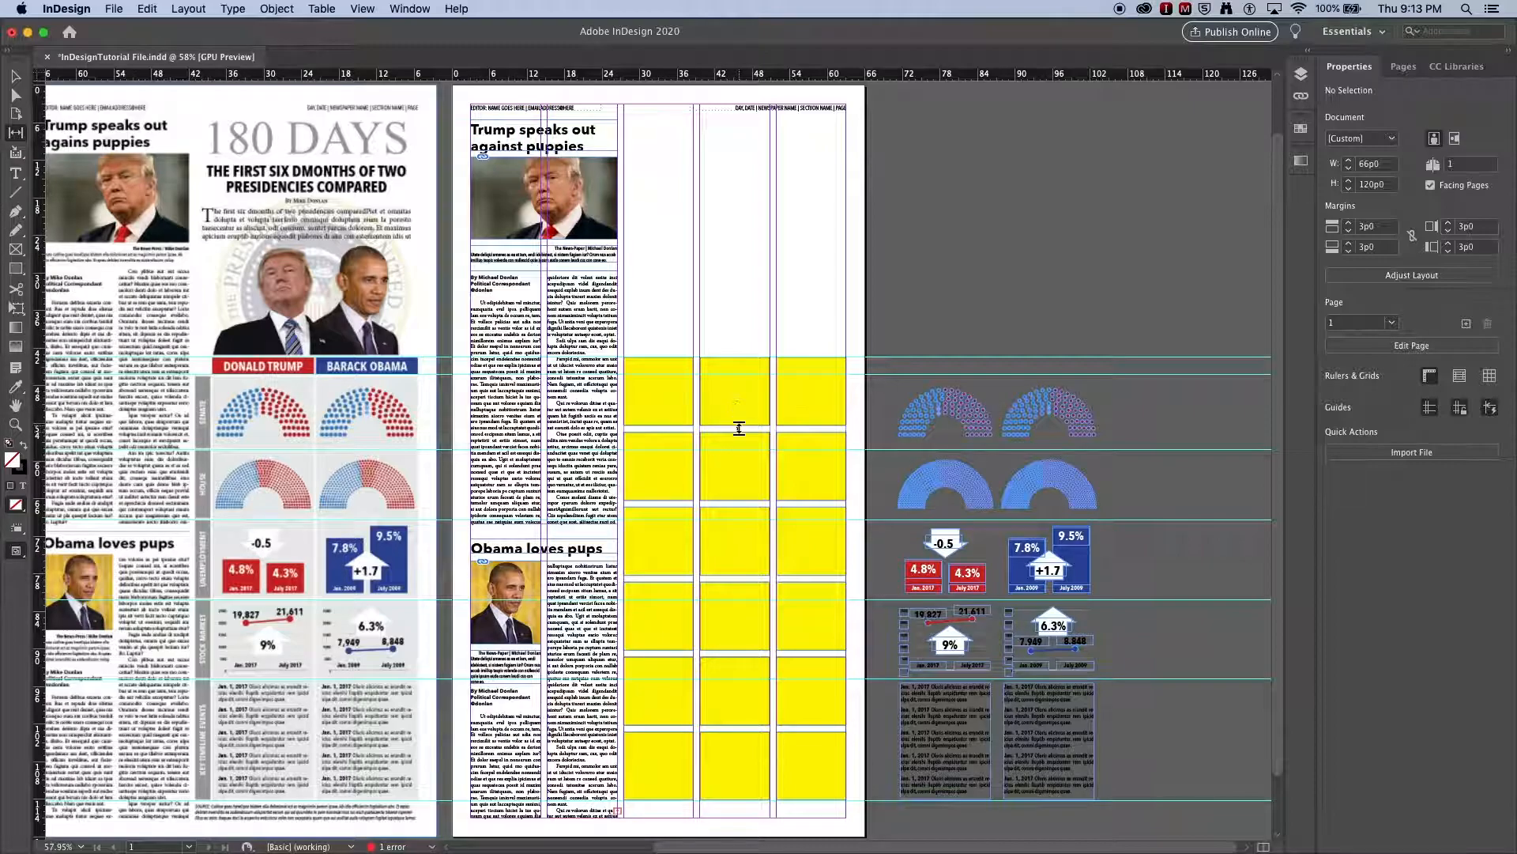
{"action": "left_click_drag", "start_coordinate": [738, 430], "coordinate": [741, 376]}
{"action": "left_click_drag", "start_coordinate": [745, 502], "coordinate": [748, 445]}
{"action": "left_click_drag", "start_coordinate": [739, 579], "coordinate": [744, 523]}
{"action": "left_click_drag", "start_coordinate": [746, 654], "coordinate": [748, 603]}
{"action": "left_click_drag", "start_coordinate": [749, 726], "coordinate": [751, 677]}
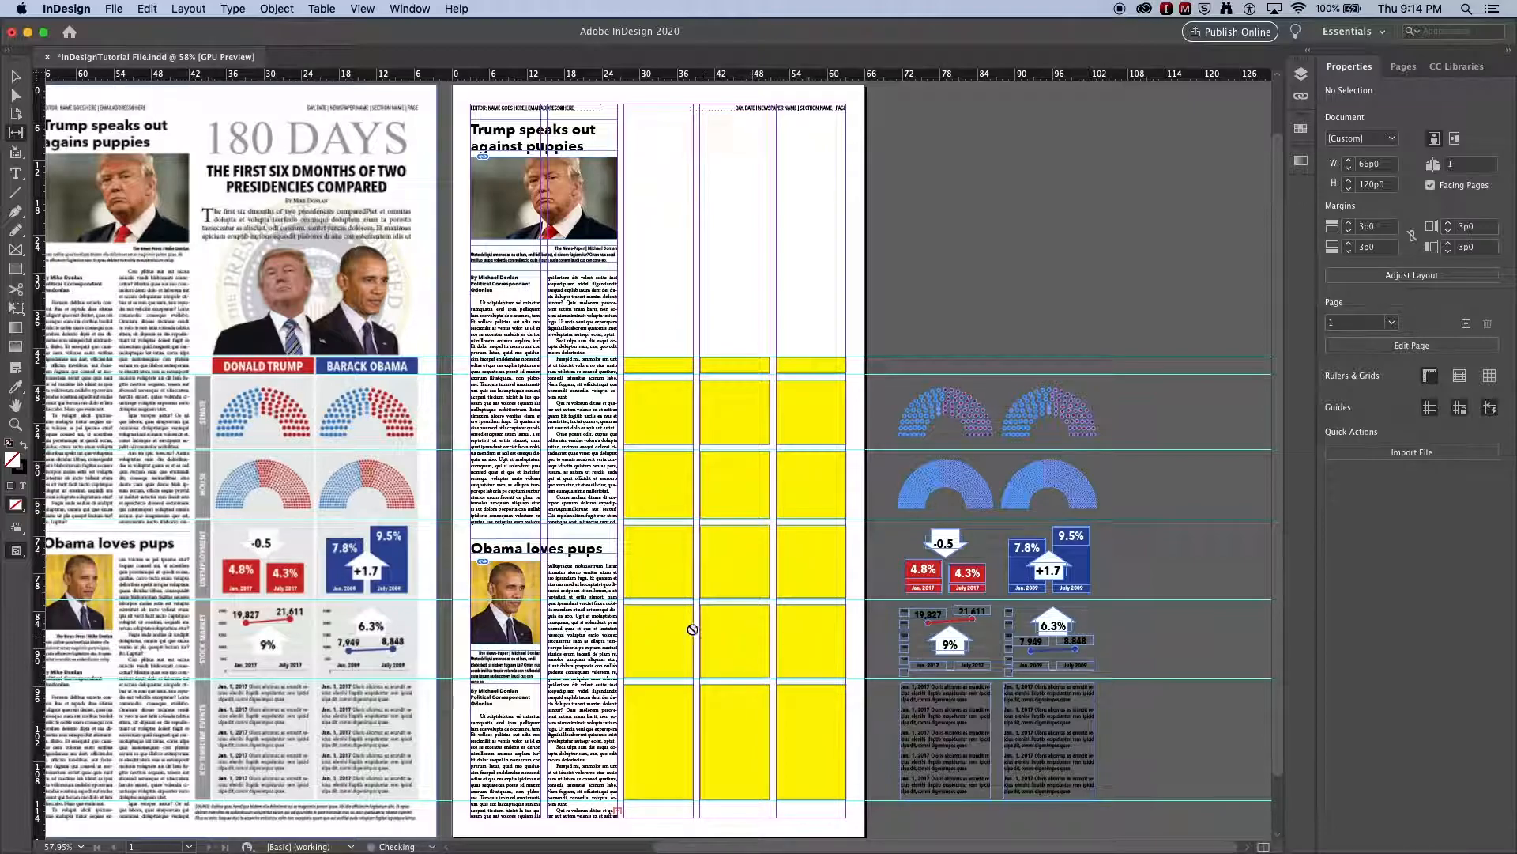
- Use the Gap tool to narrow the yellow grid's first column to a label strip and make the other two columns about equally wide
{"action": "left_click_drag", "start_coordinate": [699, 628], "coordinate": [648, 628]}
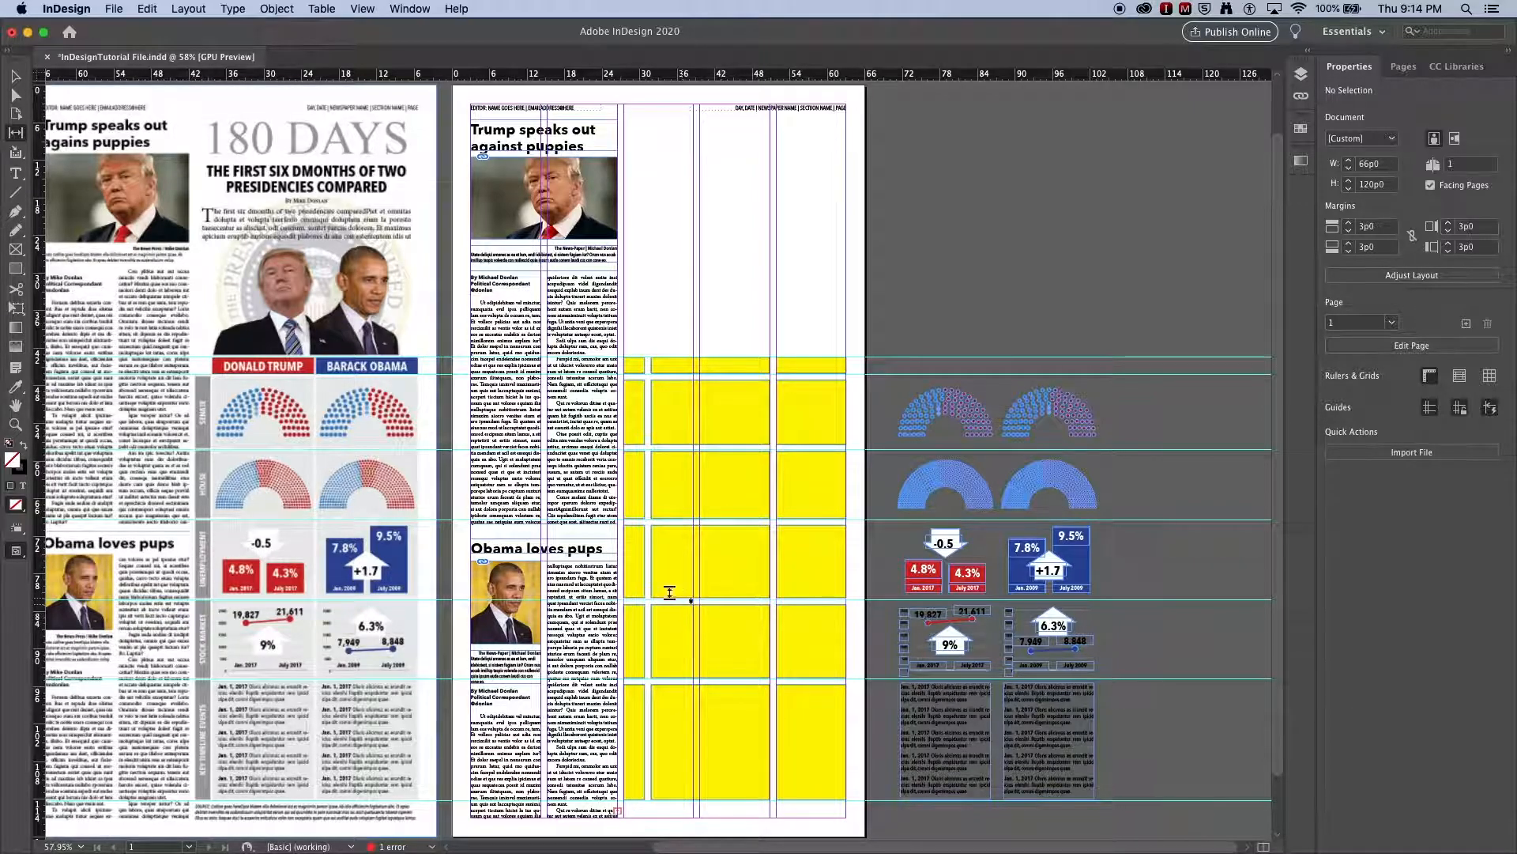
{"action": "left_click_drag", "start_coordinate": [648, 558], "coordinate": [642, 557]}
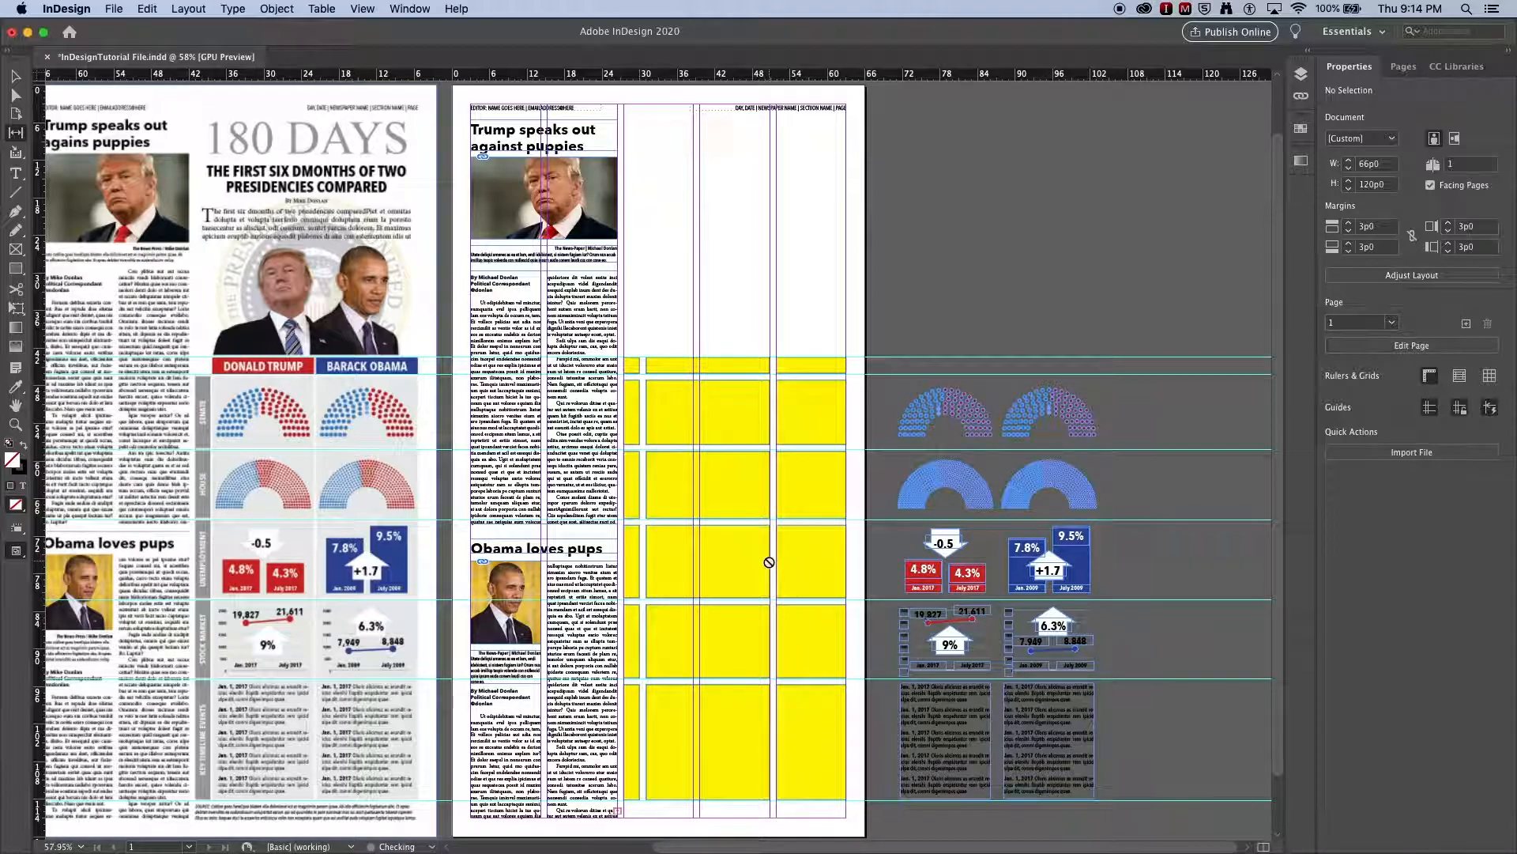
{"action": "left_click_drag", "start_coordinate": [772, 562], "coordinate": [739, 560]}
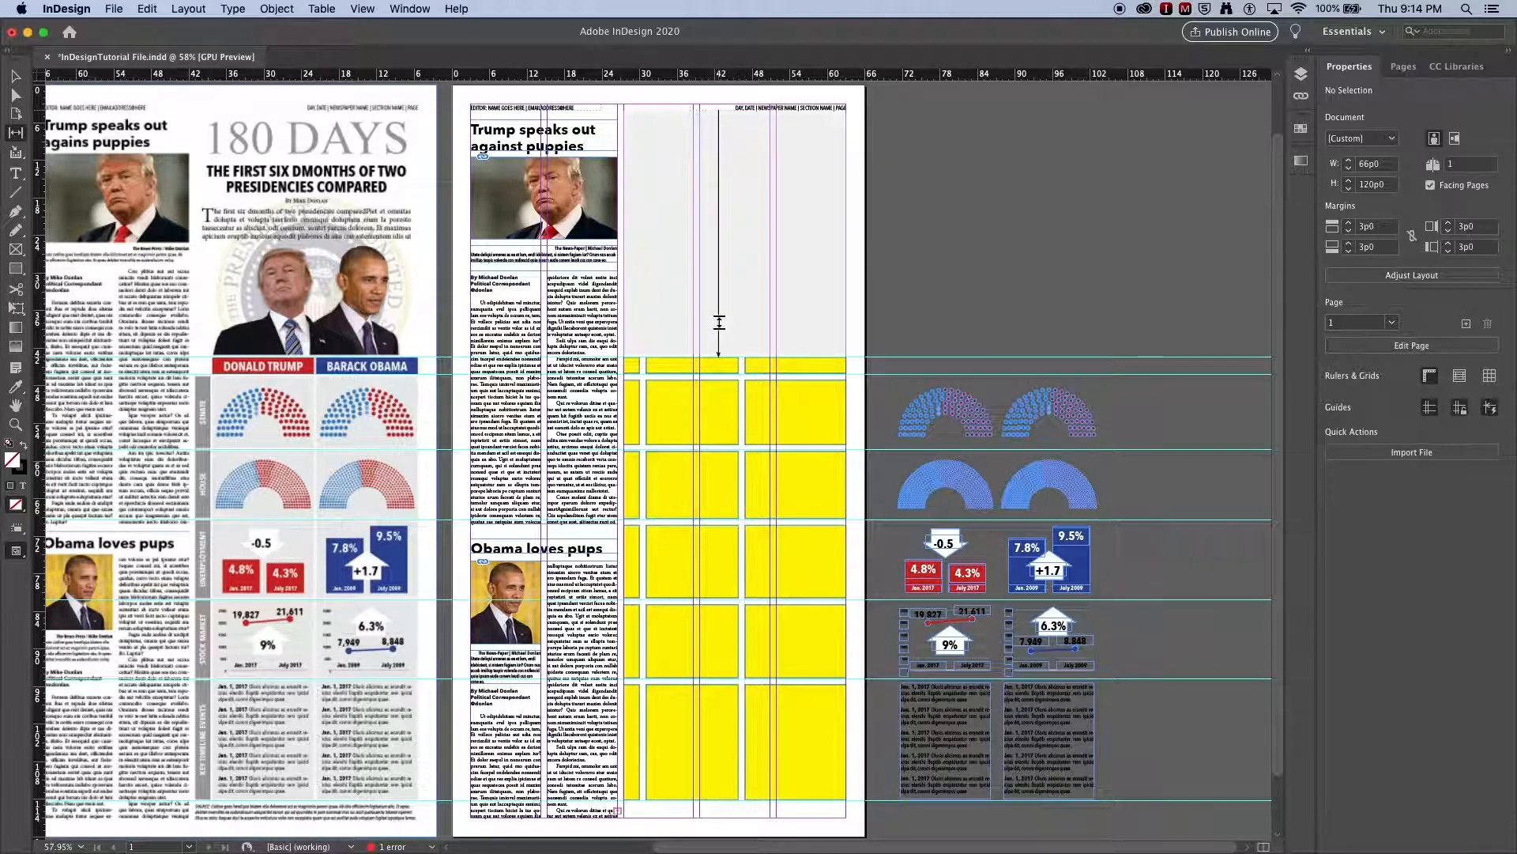
{"action": "left_click", "coordinate": [15, 76]}
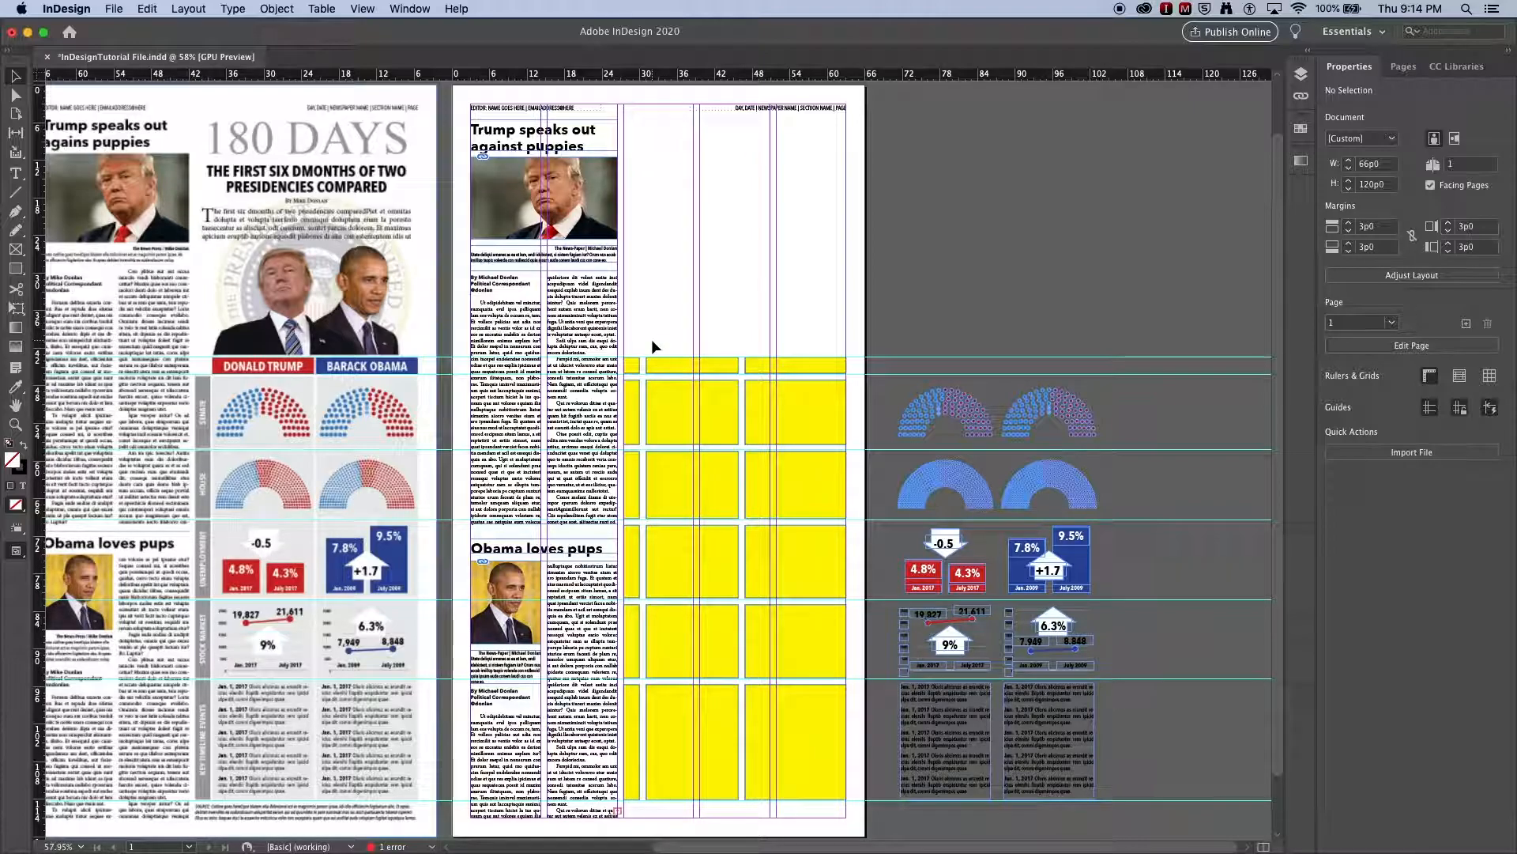
- Sample the light gray of the reference table's cells with the Eyedropper and apply it to the ten large cells below the header row
{"action": "left_click", "coordinate": [15, 389]}
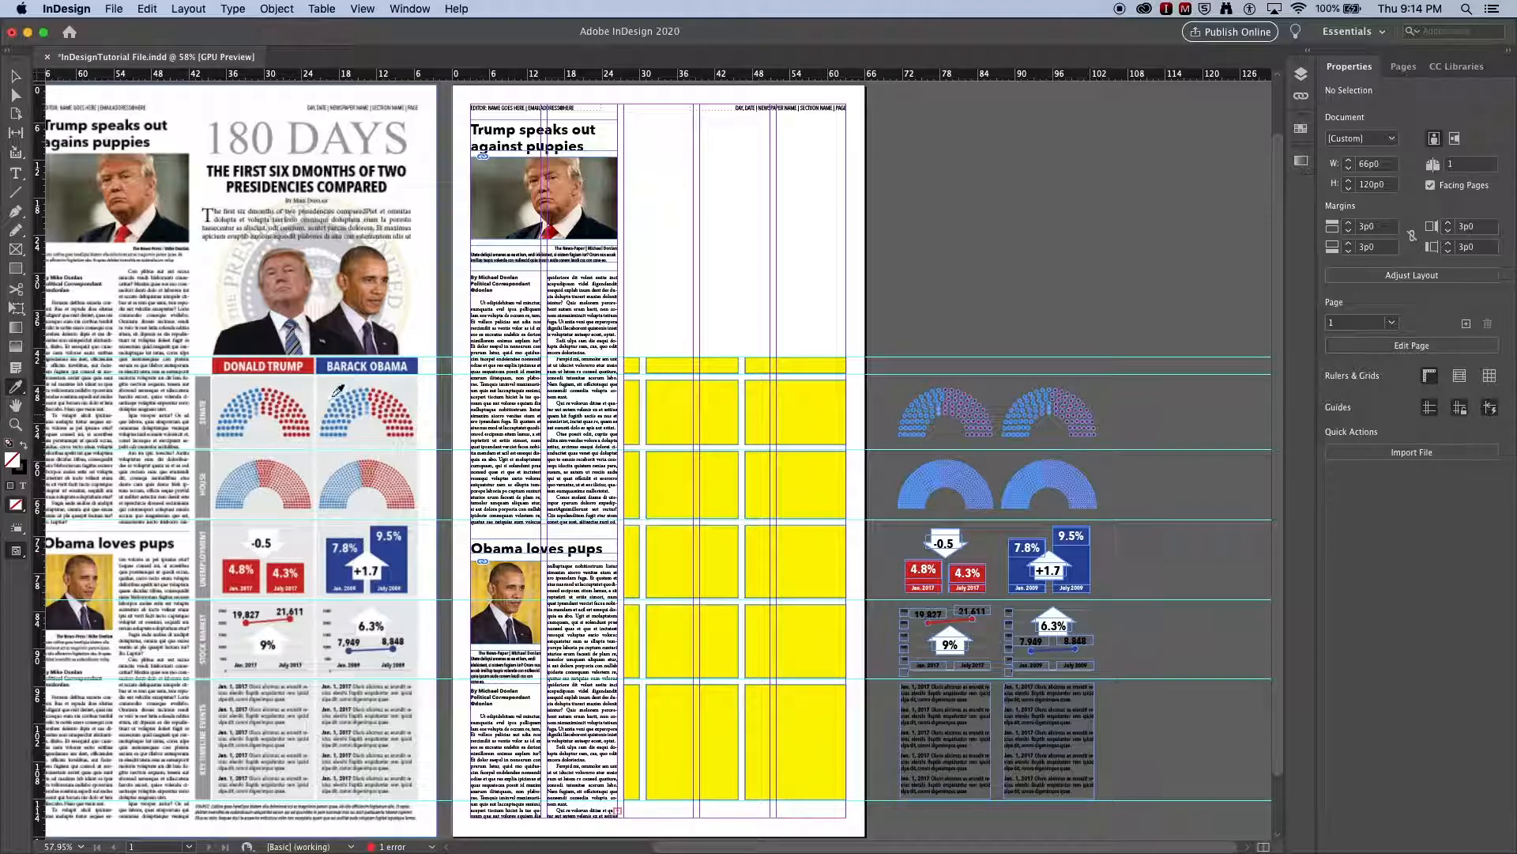
{"action": "left_click", "coordinate": [330, 393]}
{"action": "left_click", "coordinate": [676, 395]}
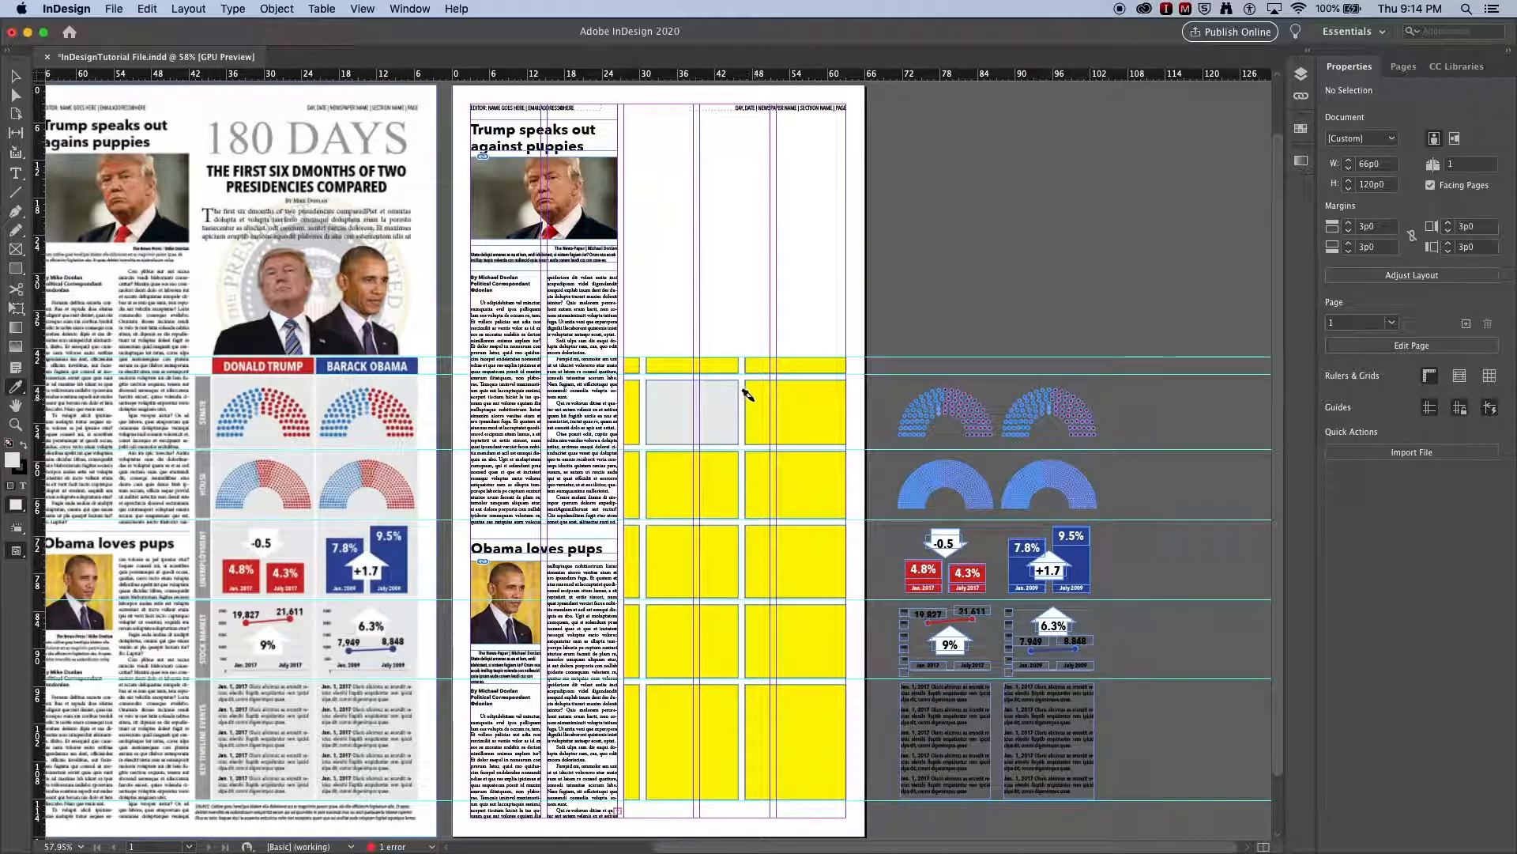
{"action": "left_click", "coordinate": [750, 395]}
{"action": "left_click", "coordinate": [747, 466]}
{"action": "left_click", "coordinate": [718, 481]}
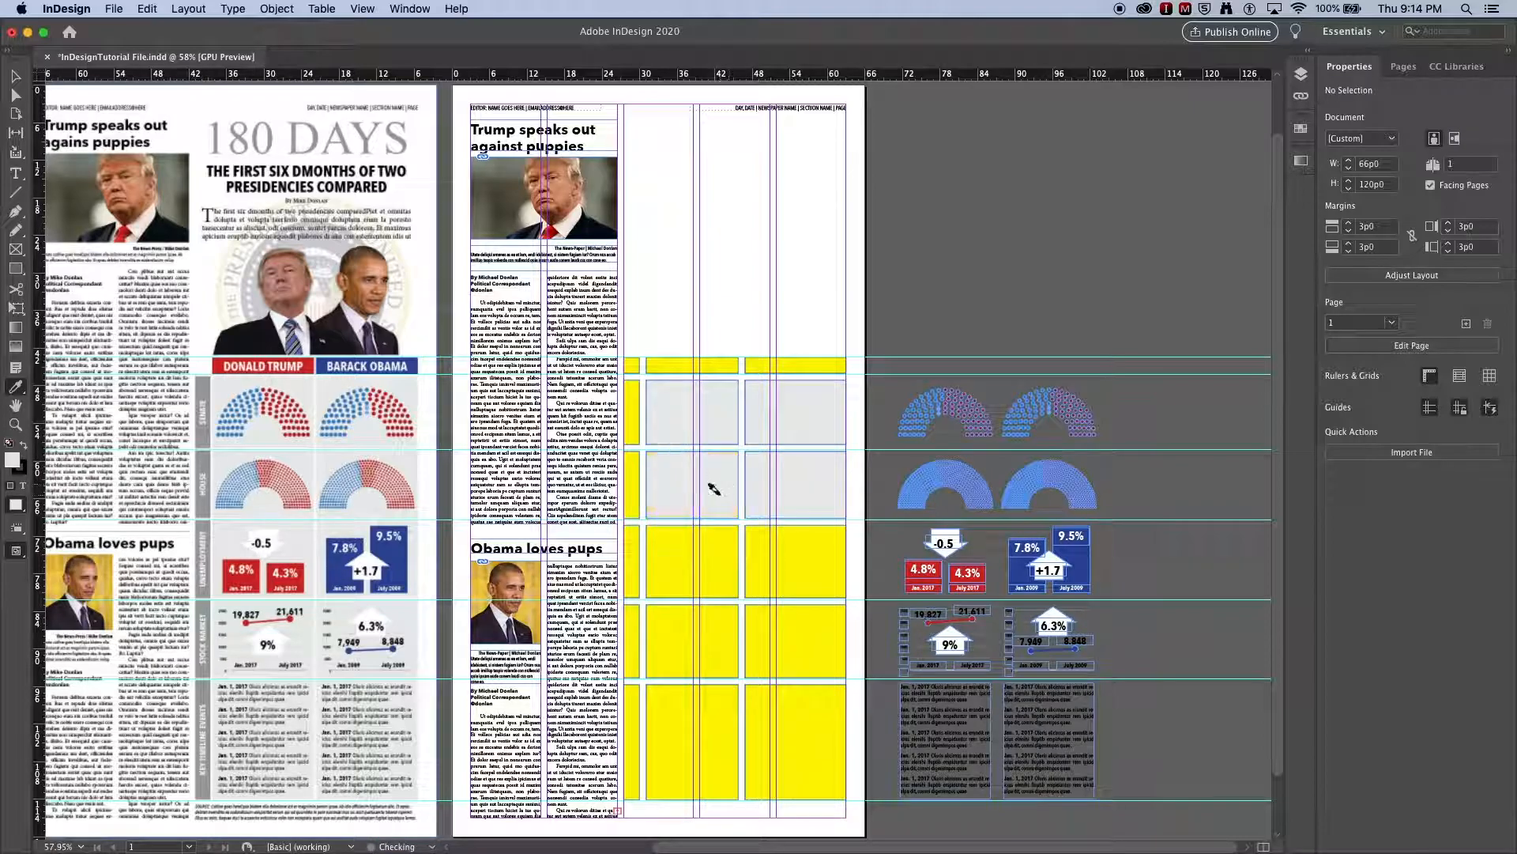
{"action": "left_click", "coordinate": [716, 542]}
{"action": "left_click", "coordinate": [752, 538]}
{"action": "left_click", "coordinate": [731, 640]}
{"action": "left_click", "coordinate": [749, 635]}
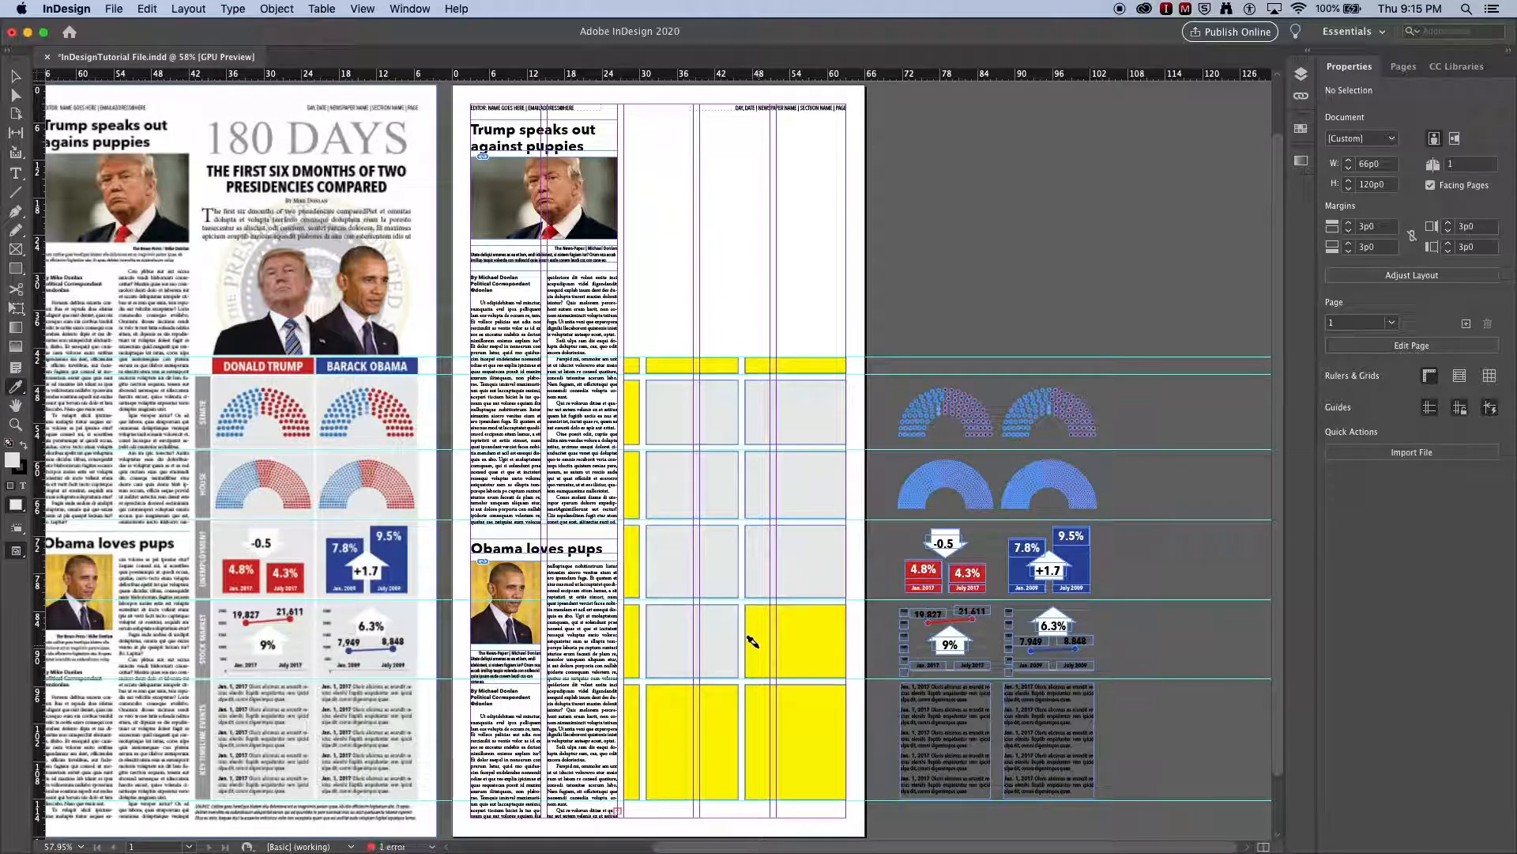
{"action": "left_click", "coordinate": [750, 695]}
{"action": "left_click", "coordinate": [717, 711]}
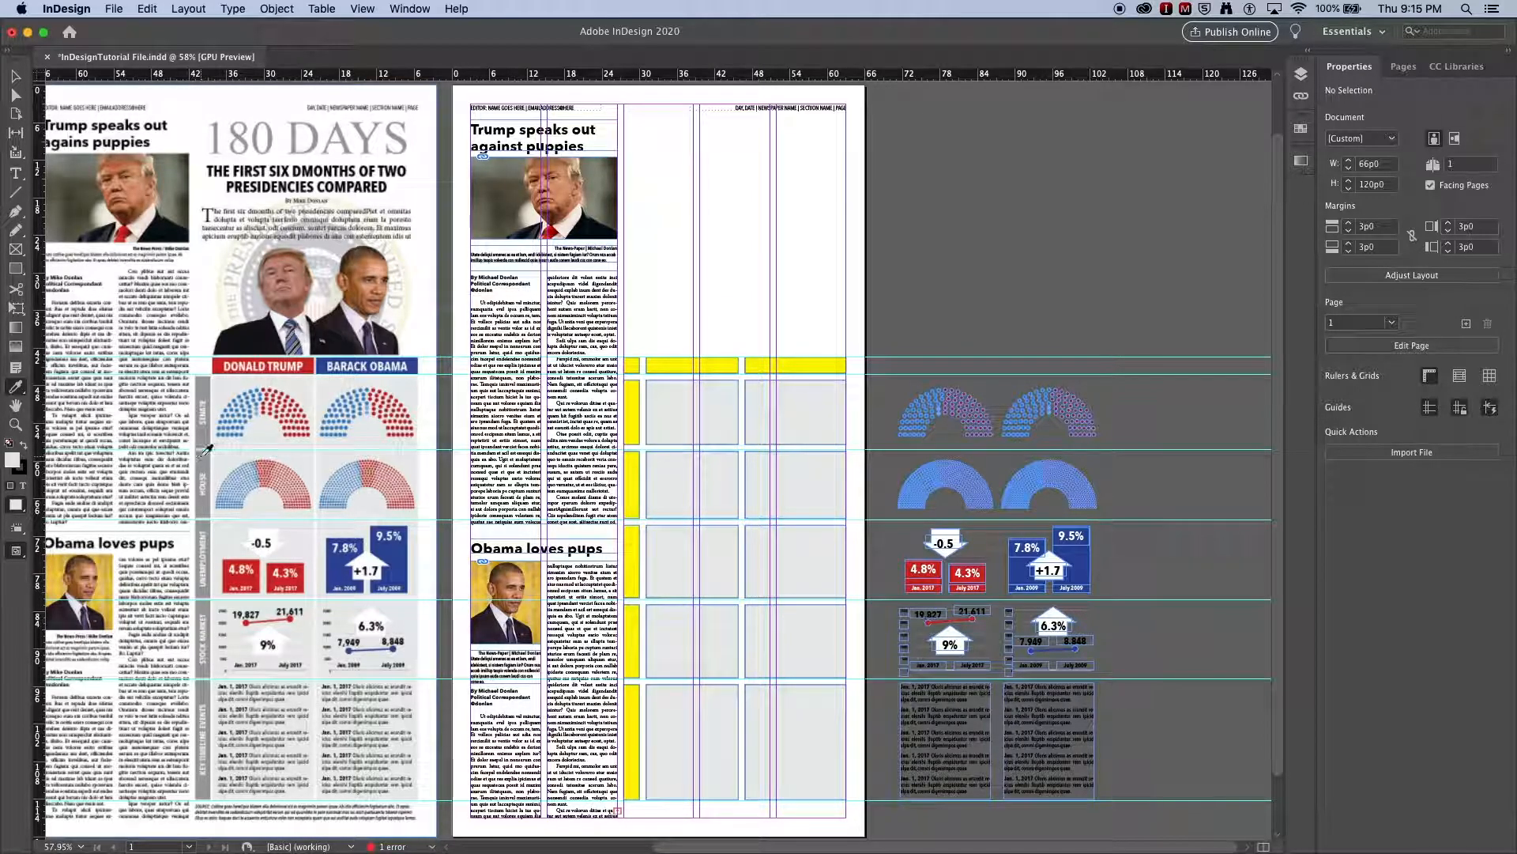
- Sample the darker gray of the reference table's row labels and apply it to the five narrow label cells below the header row
{"action": "left_click", "coordinate": [208, 456]}
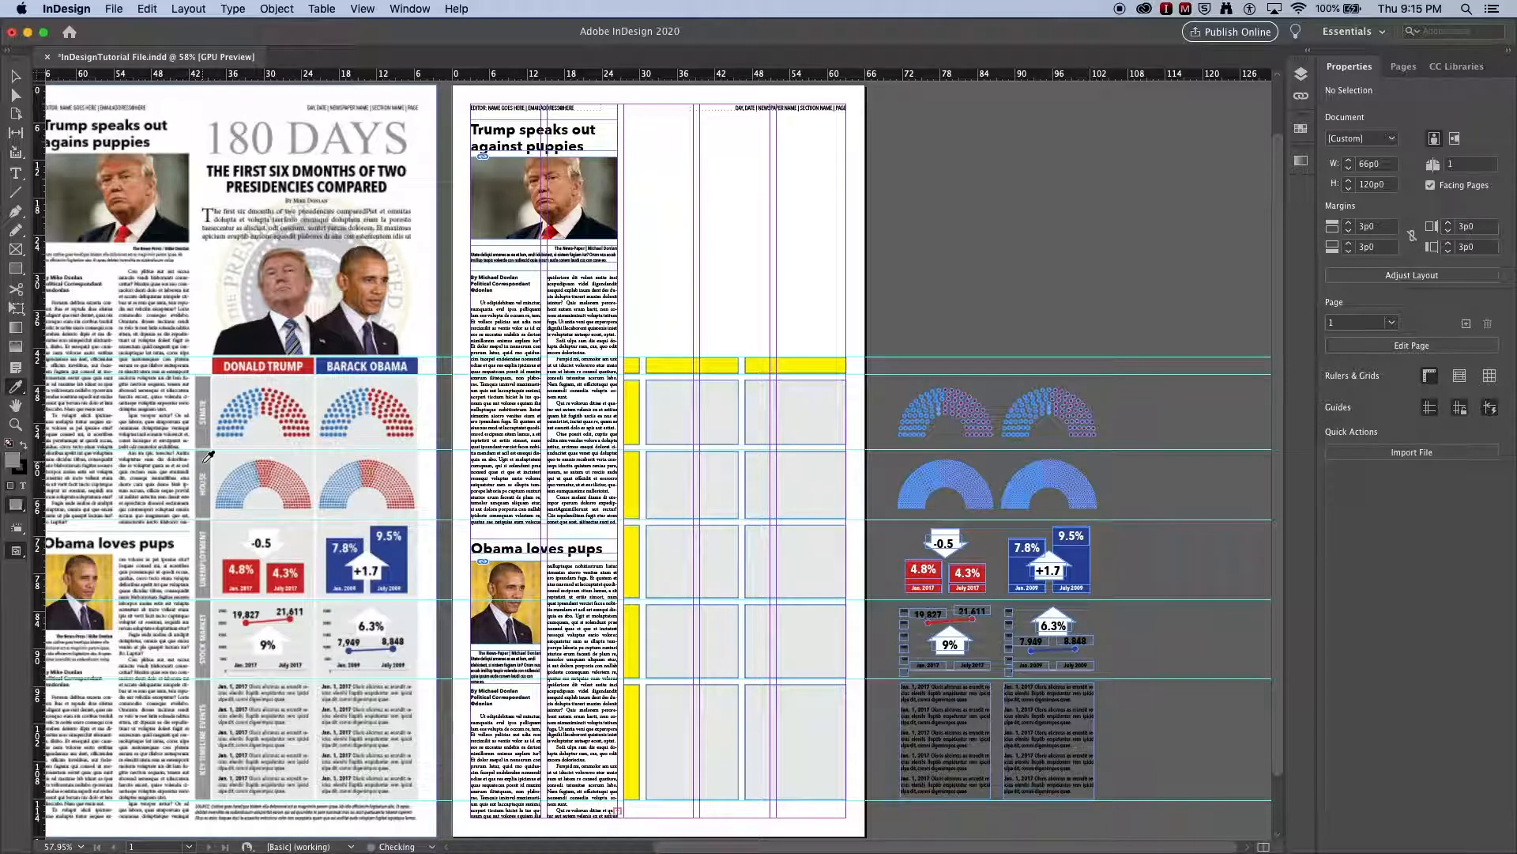
{"action": "left_click", "coordinate": [630, 723]}
{"action": "left_click", "coordinate": [628, 649]}
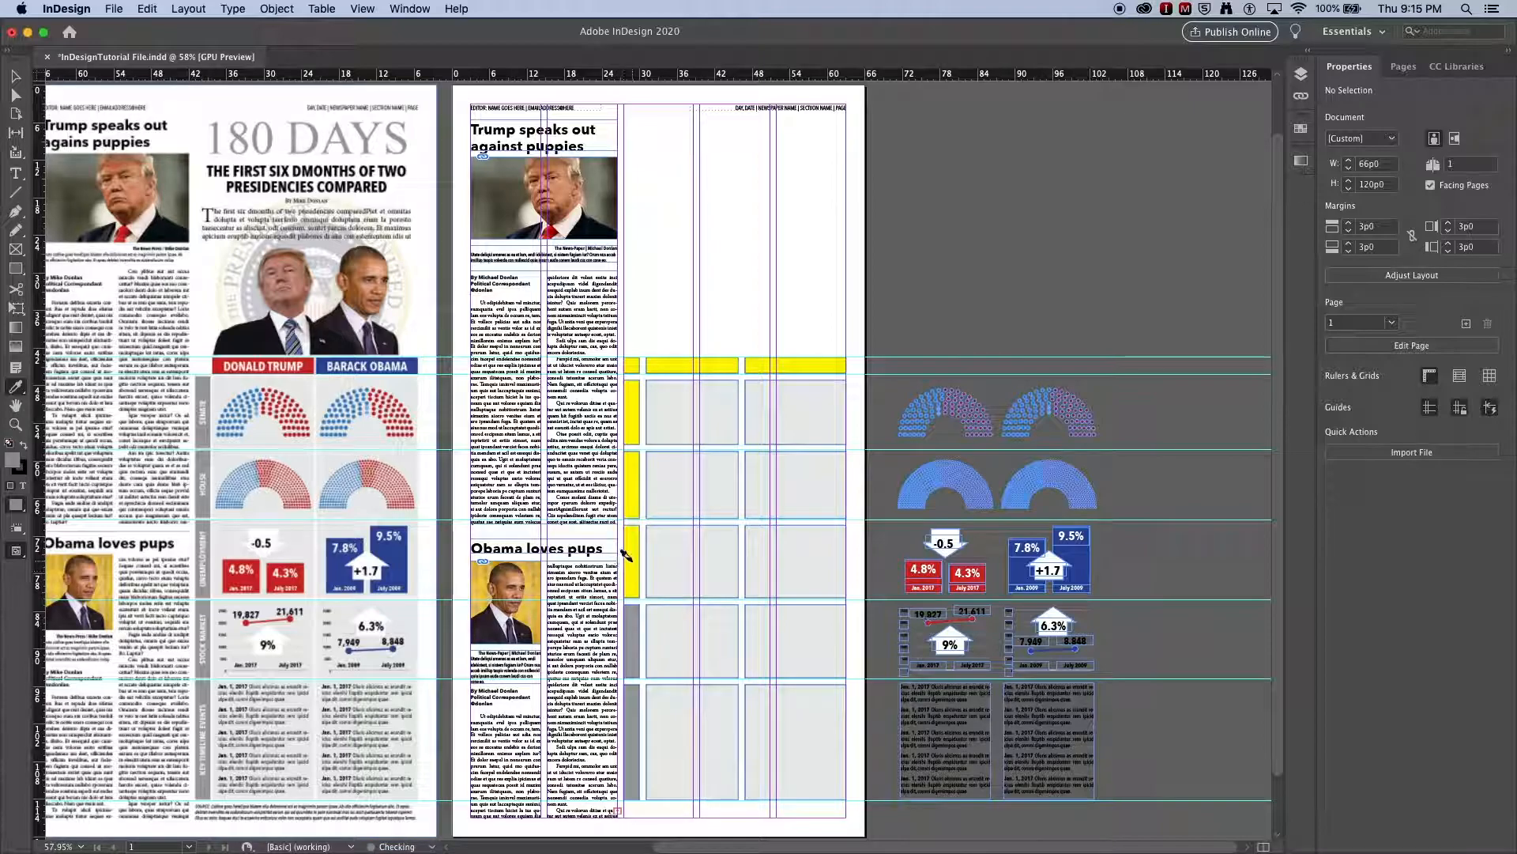
{"action": "left_click", "coordinate": [629, 557]}
{"action": "left_click", "coordinate": [627, 483]}
{"action": "left_click", "coordinate": [622, 433]}
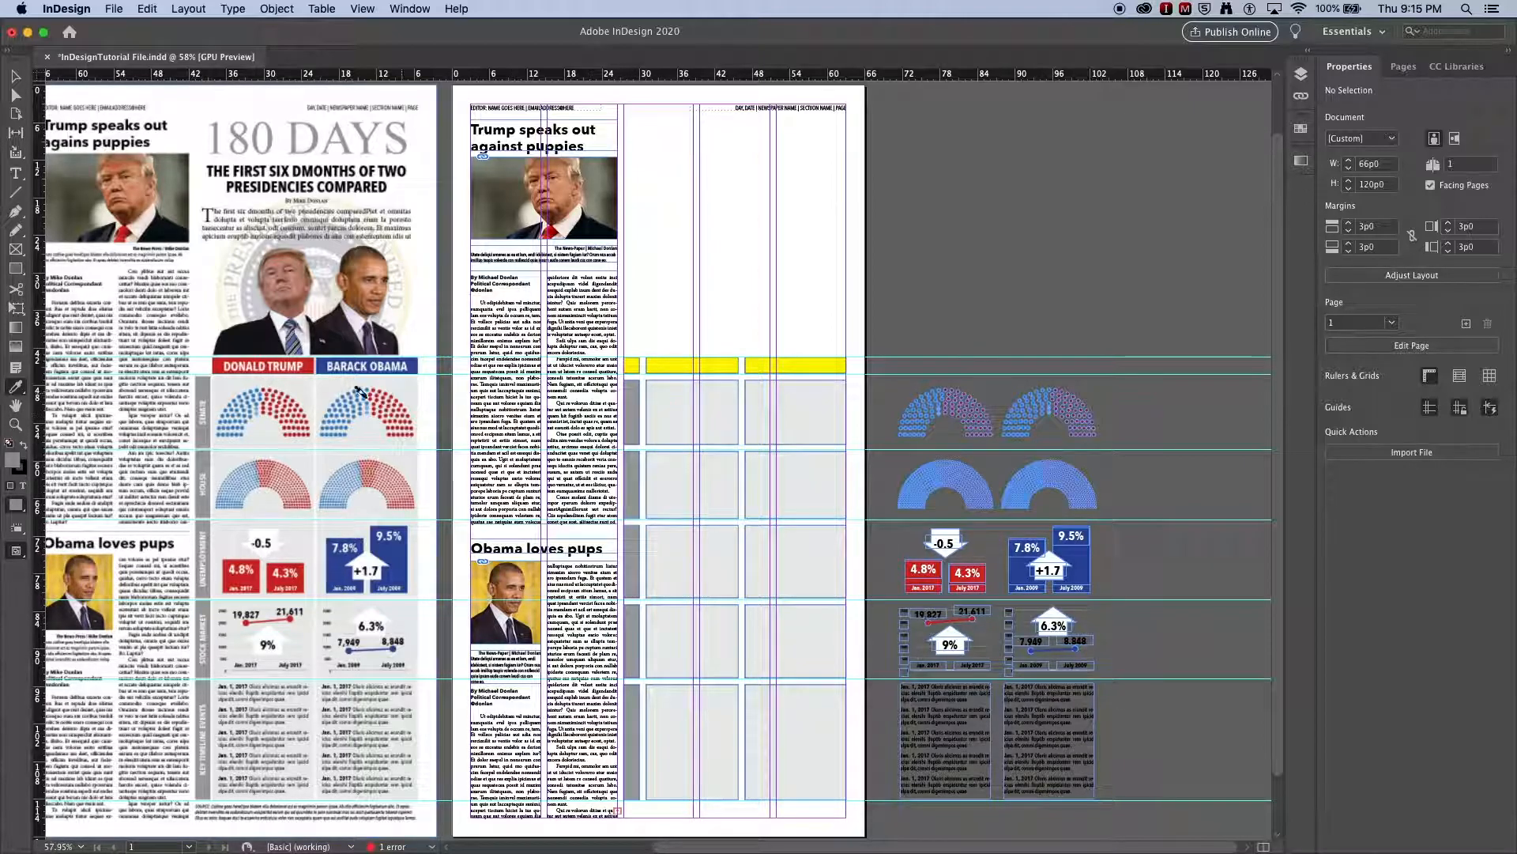
- Color the two wide header cells with the reference table's red for the Donald Trump column and blue for the Barack Obama column
{"action": "left_click", "coordinate": [217, 366]}
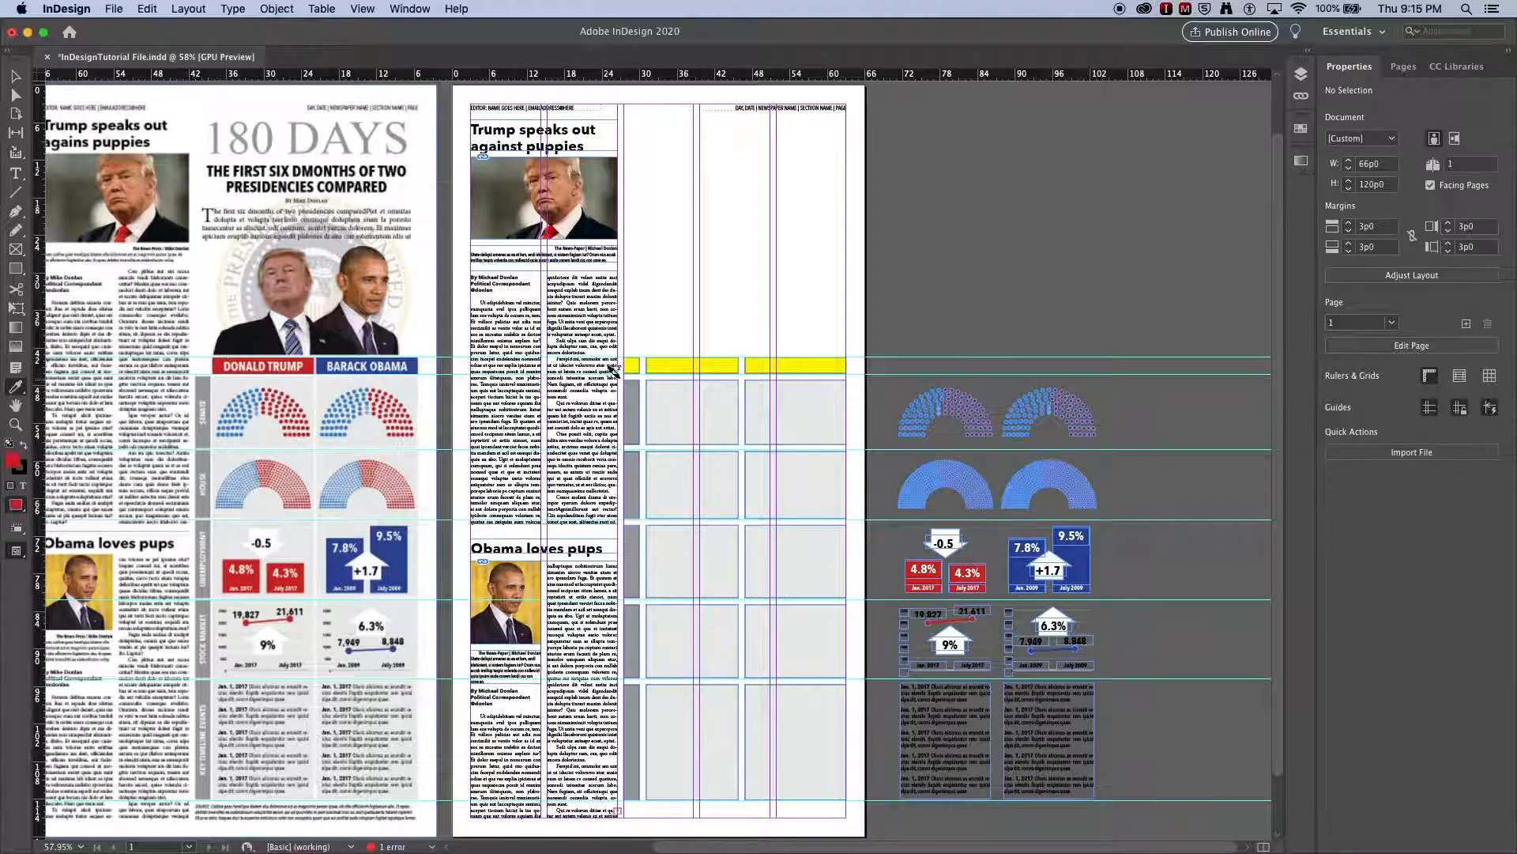
{"action": "left_click", "coordinate": [652, 362]}
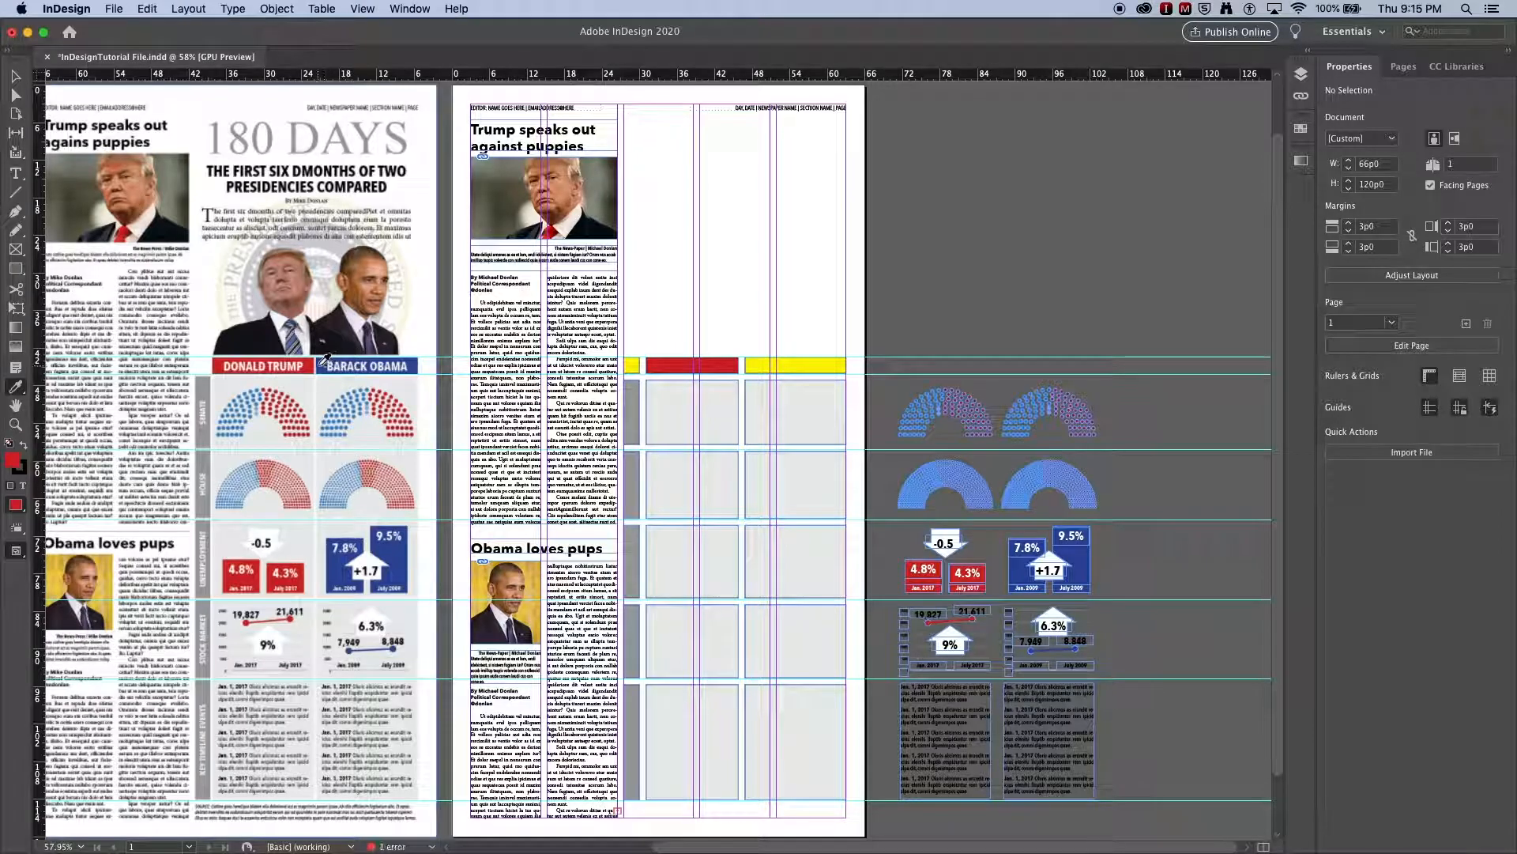
{"action": "left_click", "coordinate": [748, 362]}
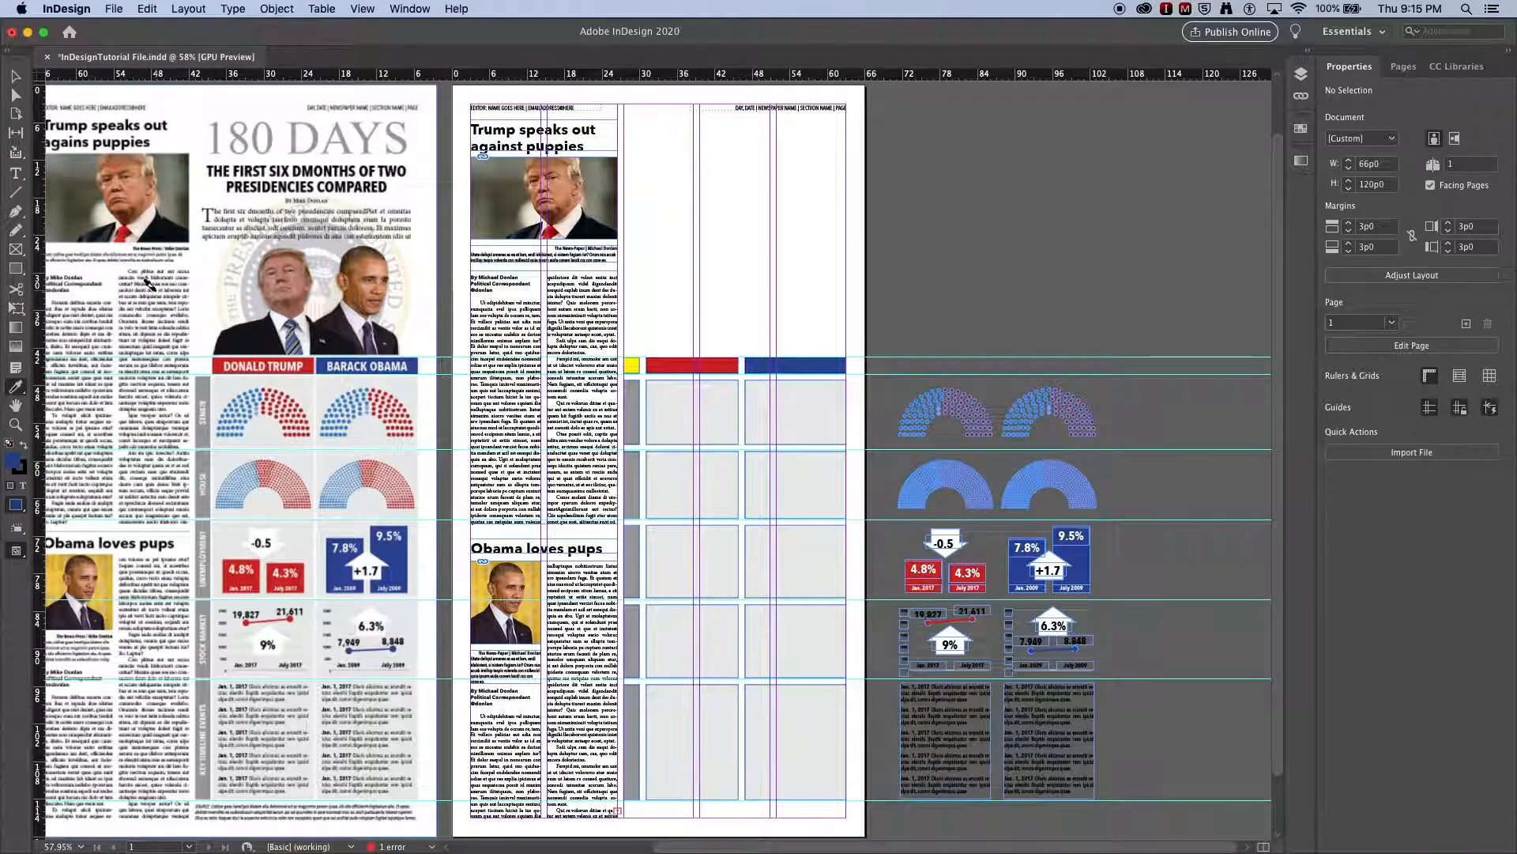
- Delete the small yellow rectangle in the grid's empty header corner
{"action": "left_click", "coordinate": [14, 77]}
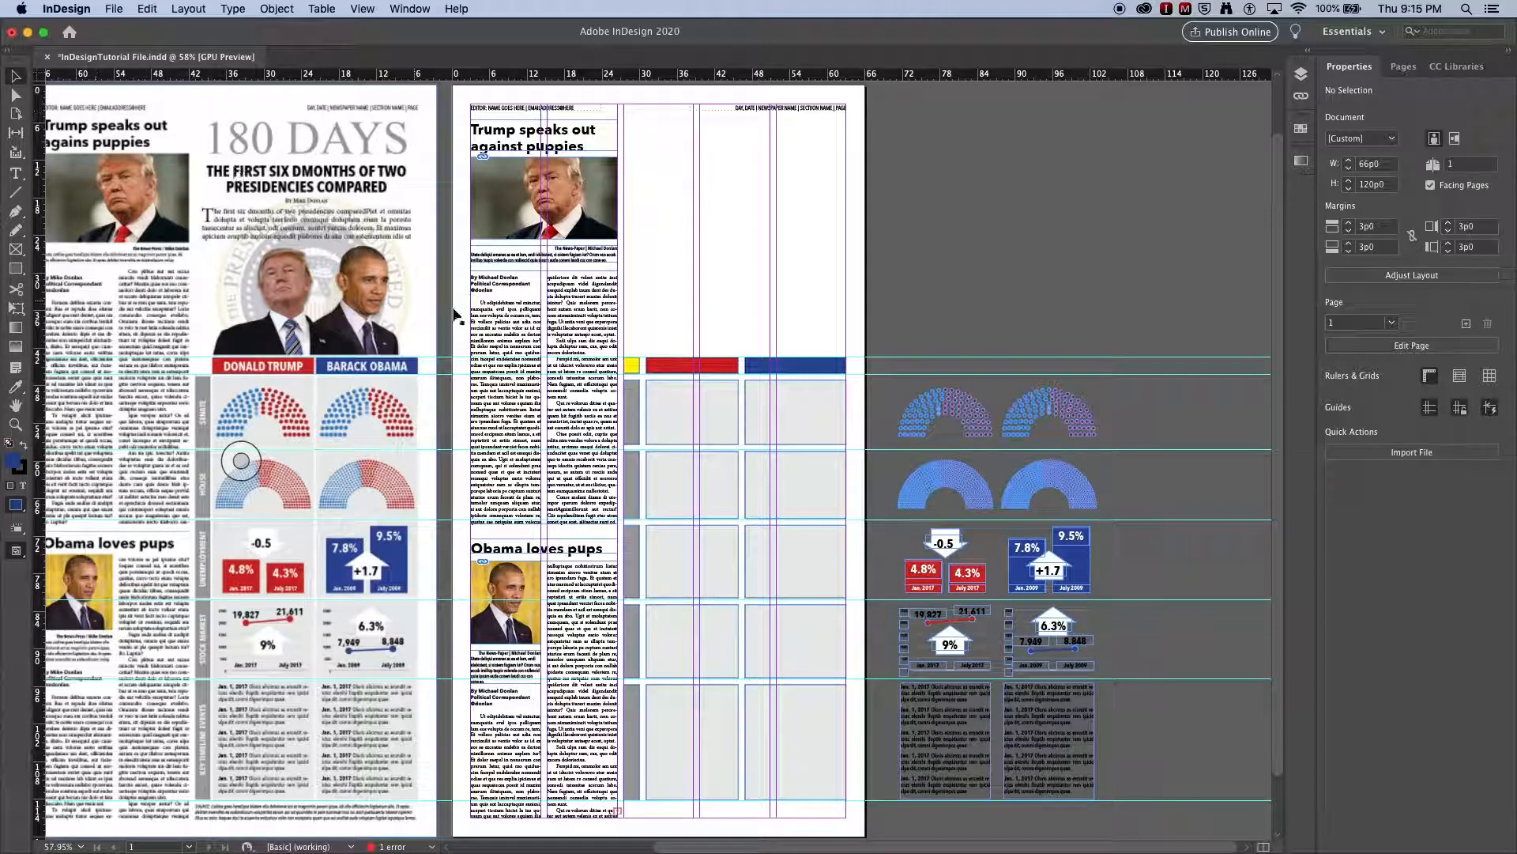
{"action": "left_click", "coordinate": [632, 368]}
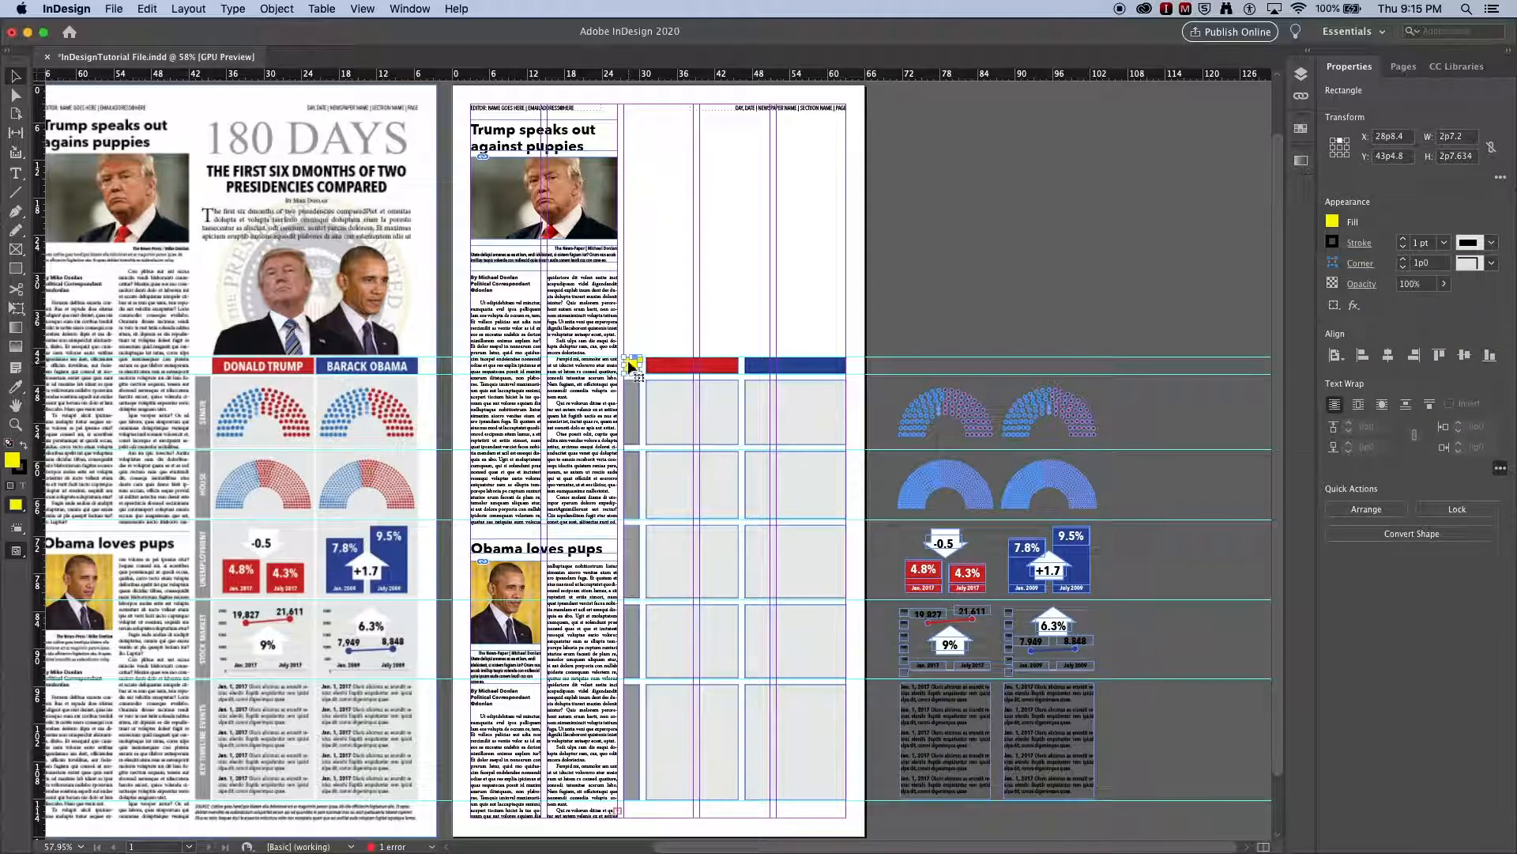
{"action": "key", "text": "Delete"}
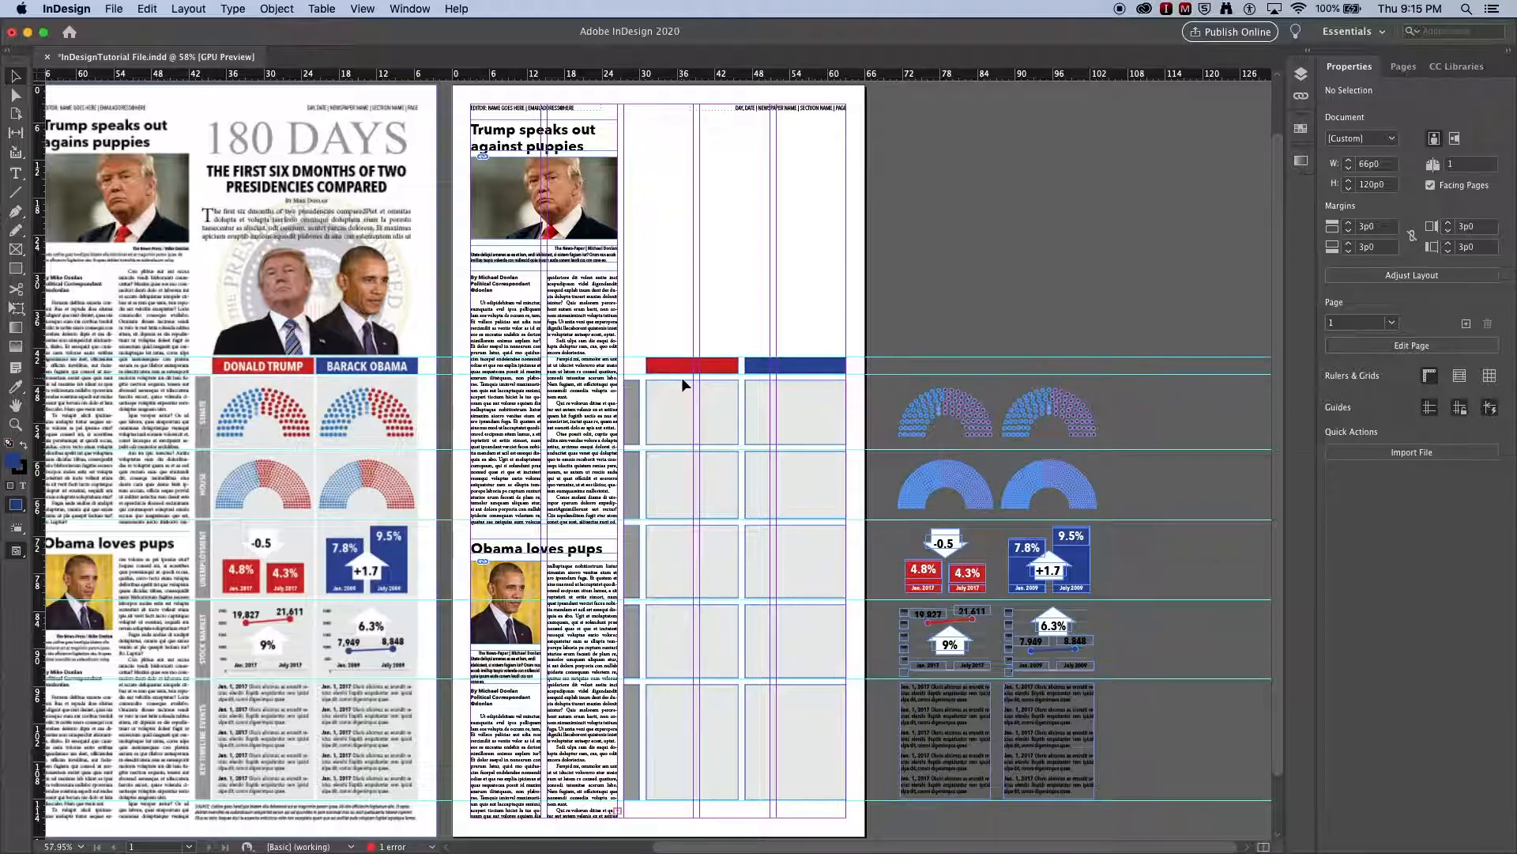
- Switch to the preview screen mode and set the stroke of all the table's rectangles to [None]
{"action": "key", "text": "w"}
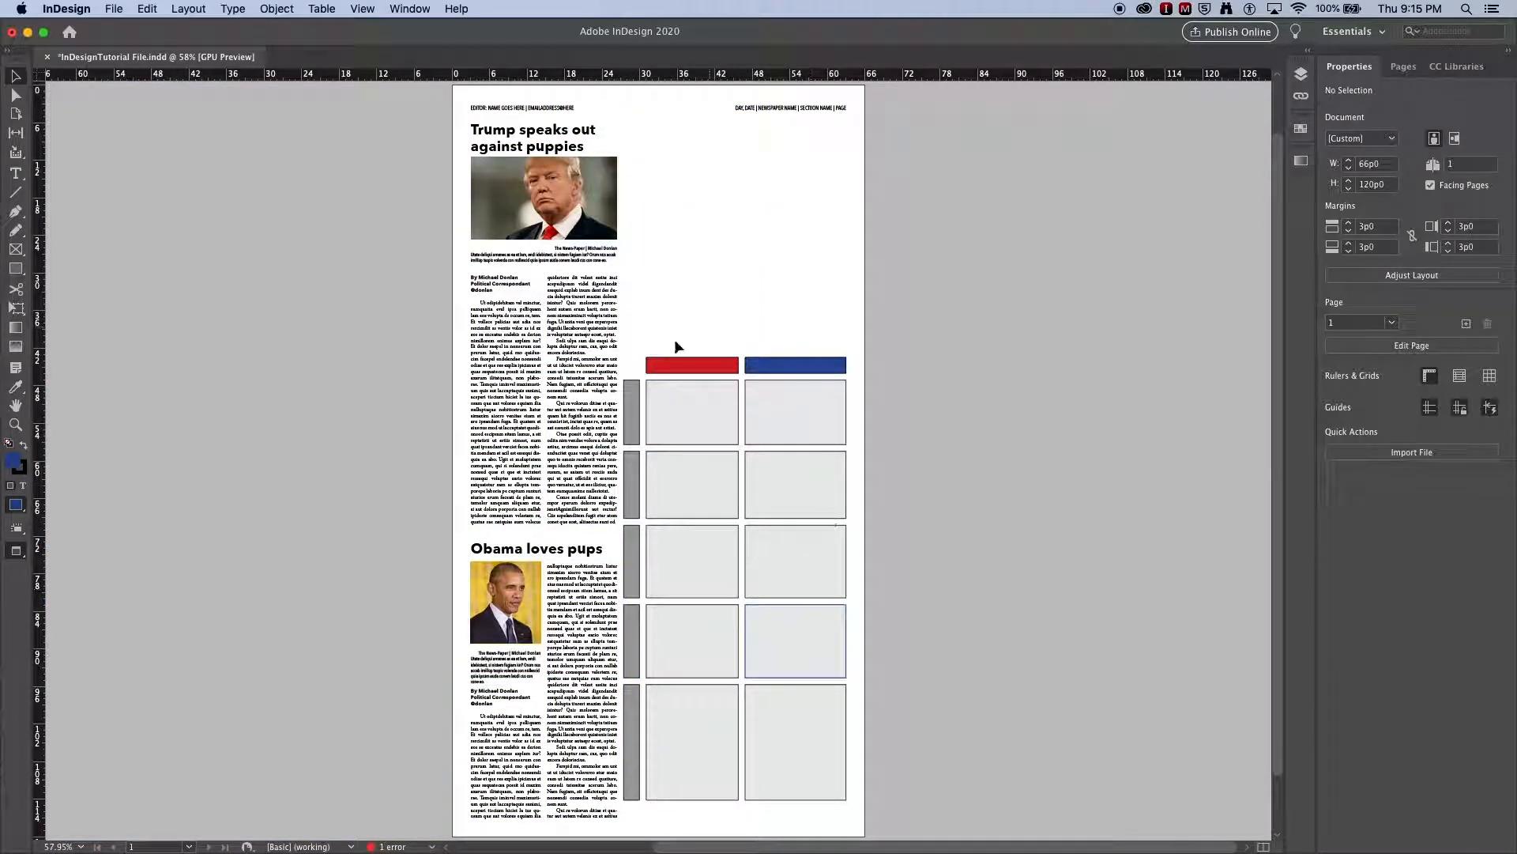
{"action": "left_click_drag", "start_coordinate": [629, 326], "coordinate": [798, 749]}
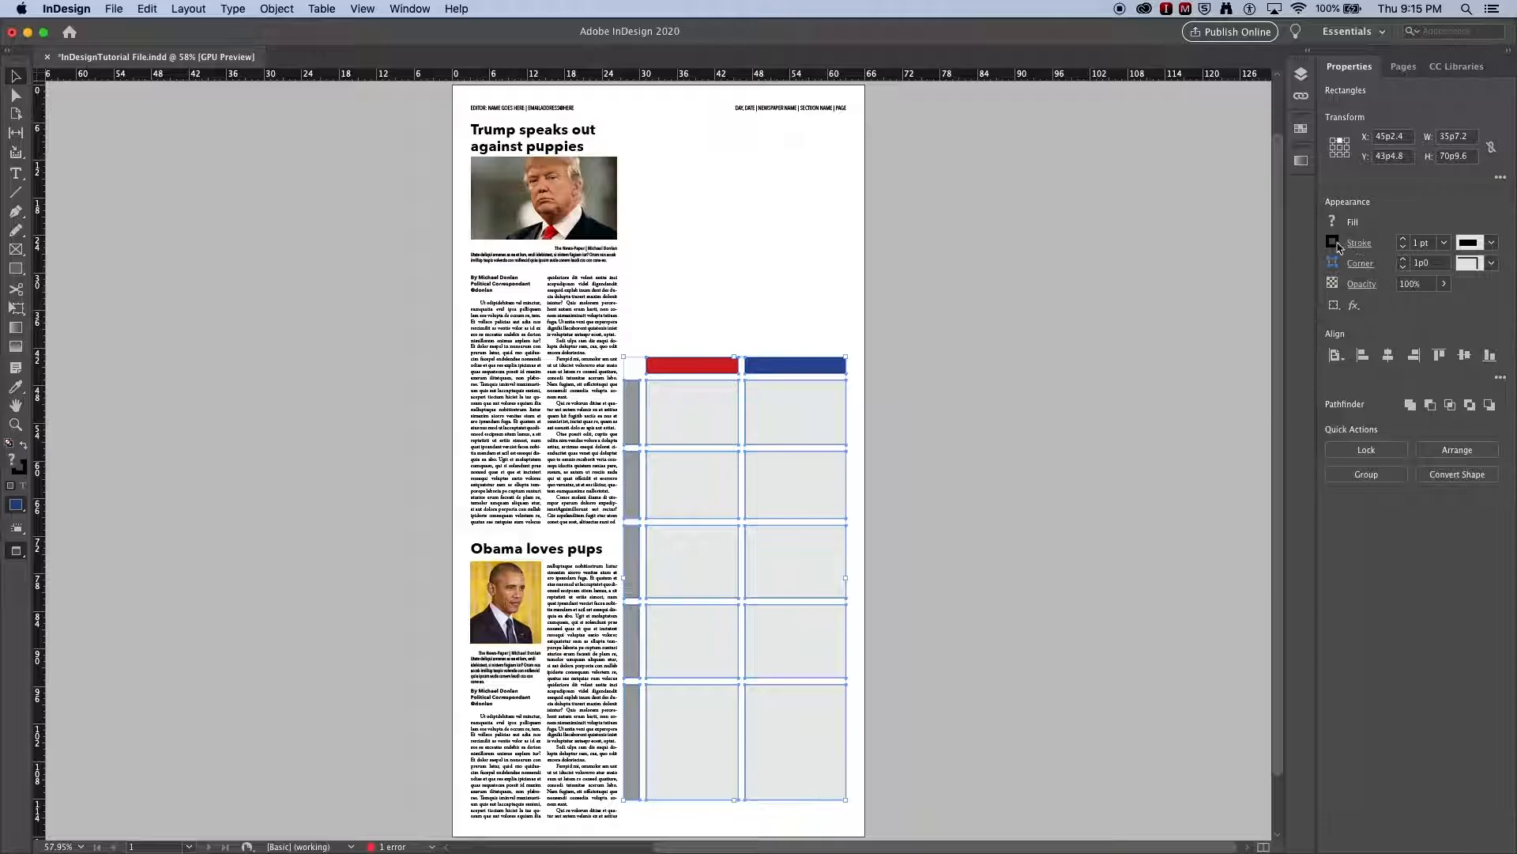
{"action": "left_click", "coordinate": [1332, 242]}
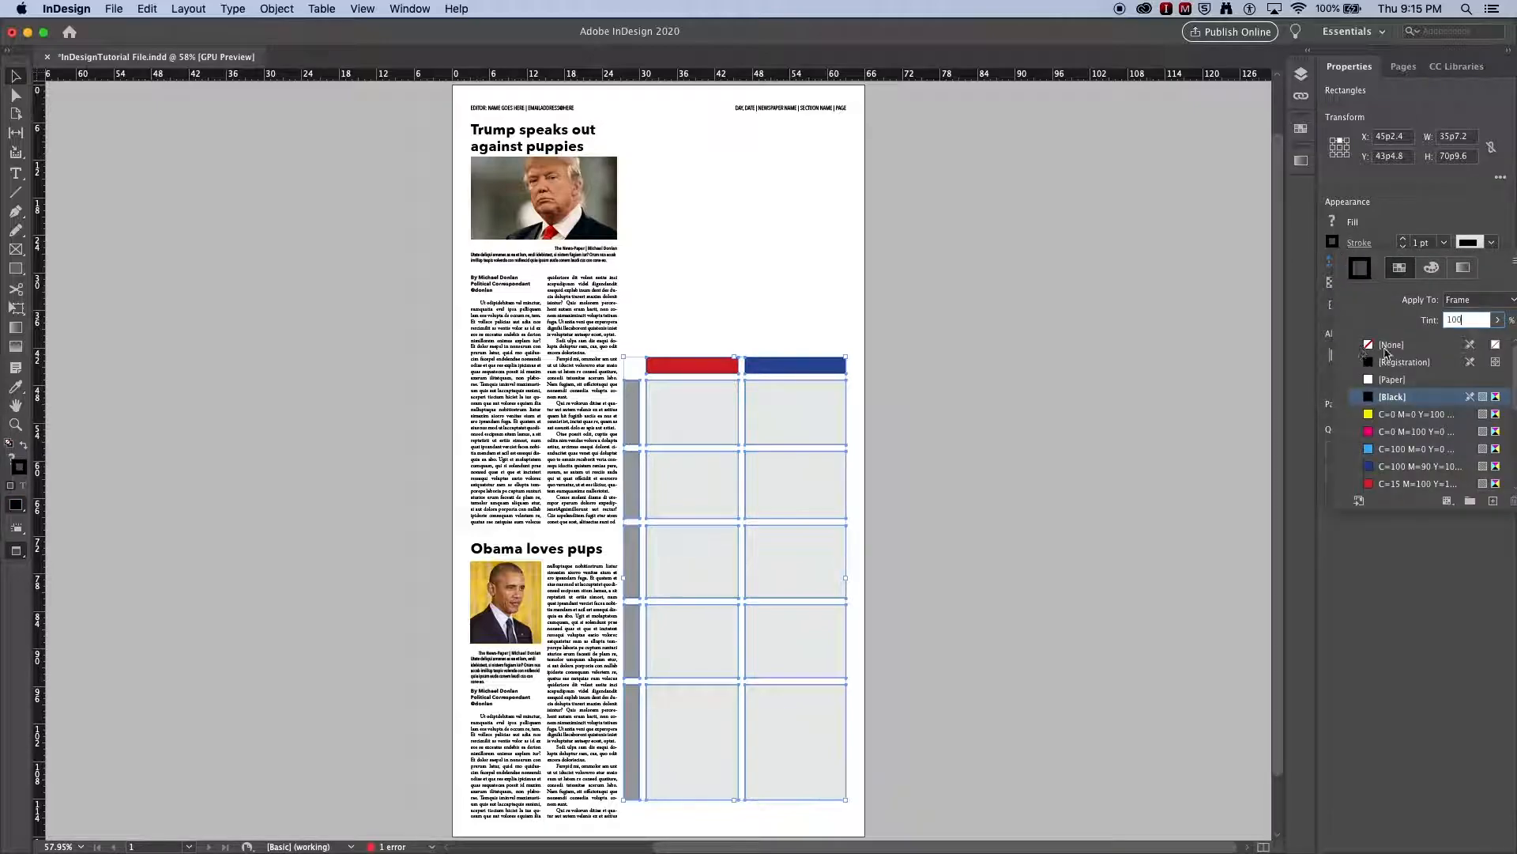
{"action": "left_click", "coordinate": [1385, 348]}
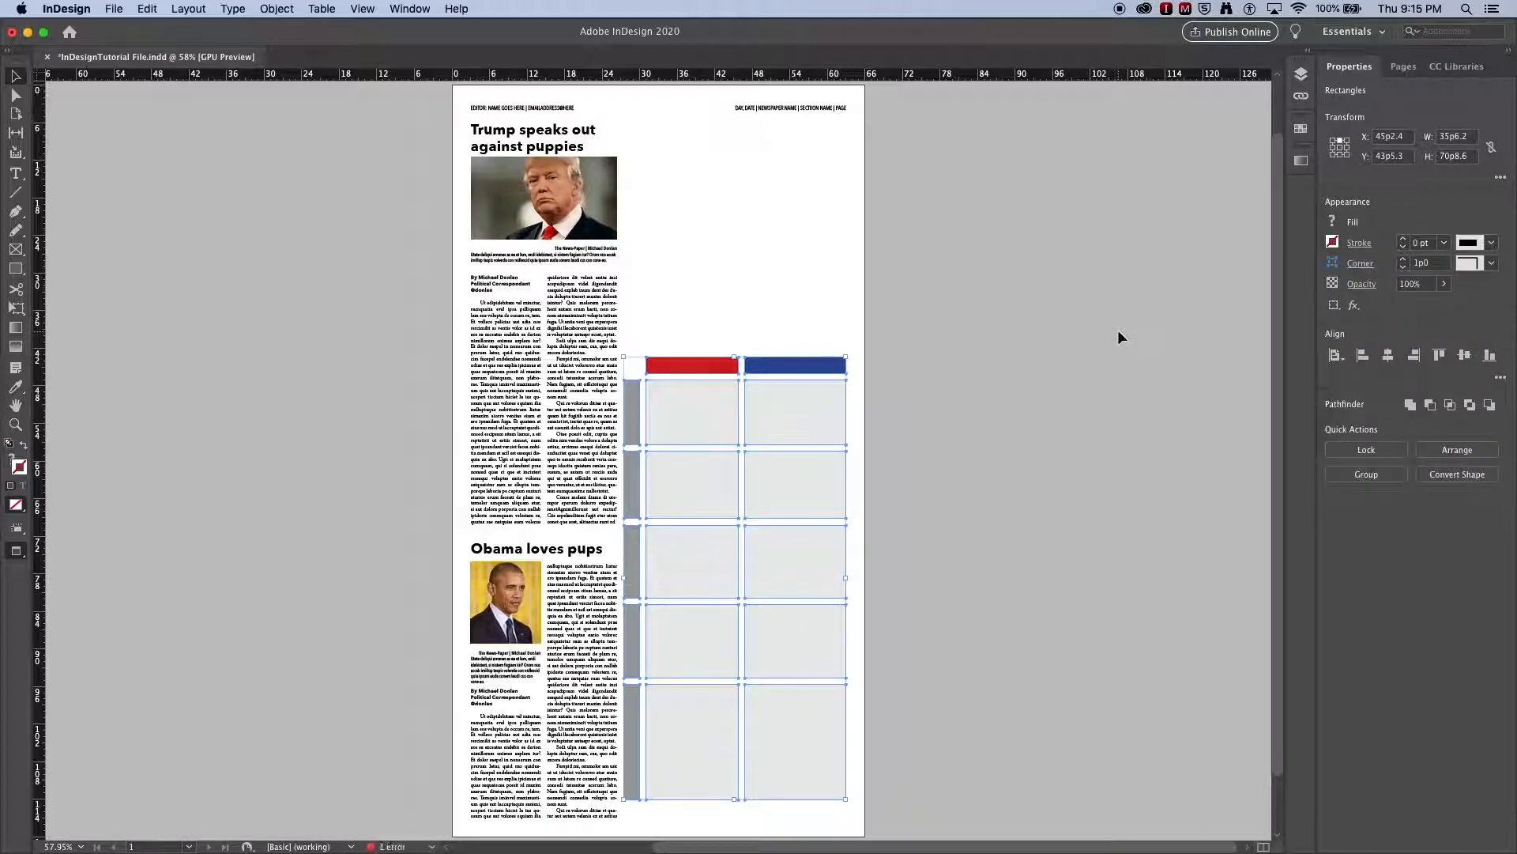
{"action": "left_click", "coordinate": [855, 300]}
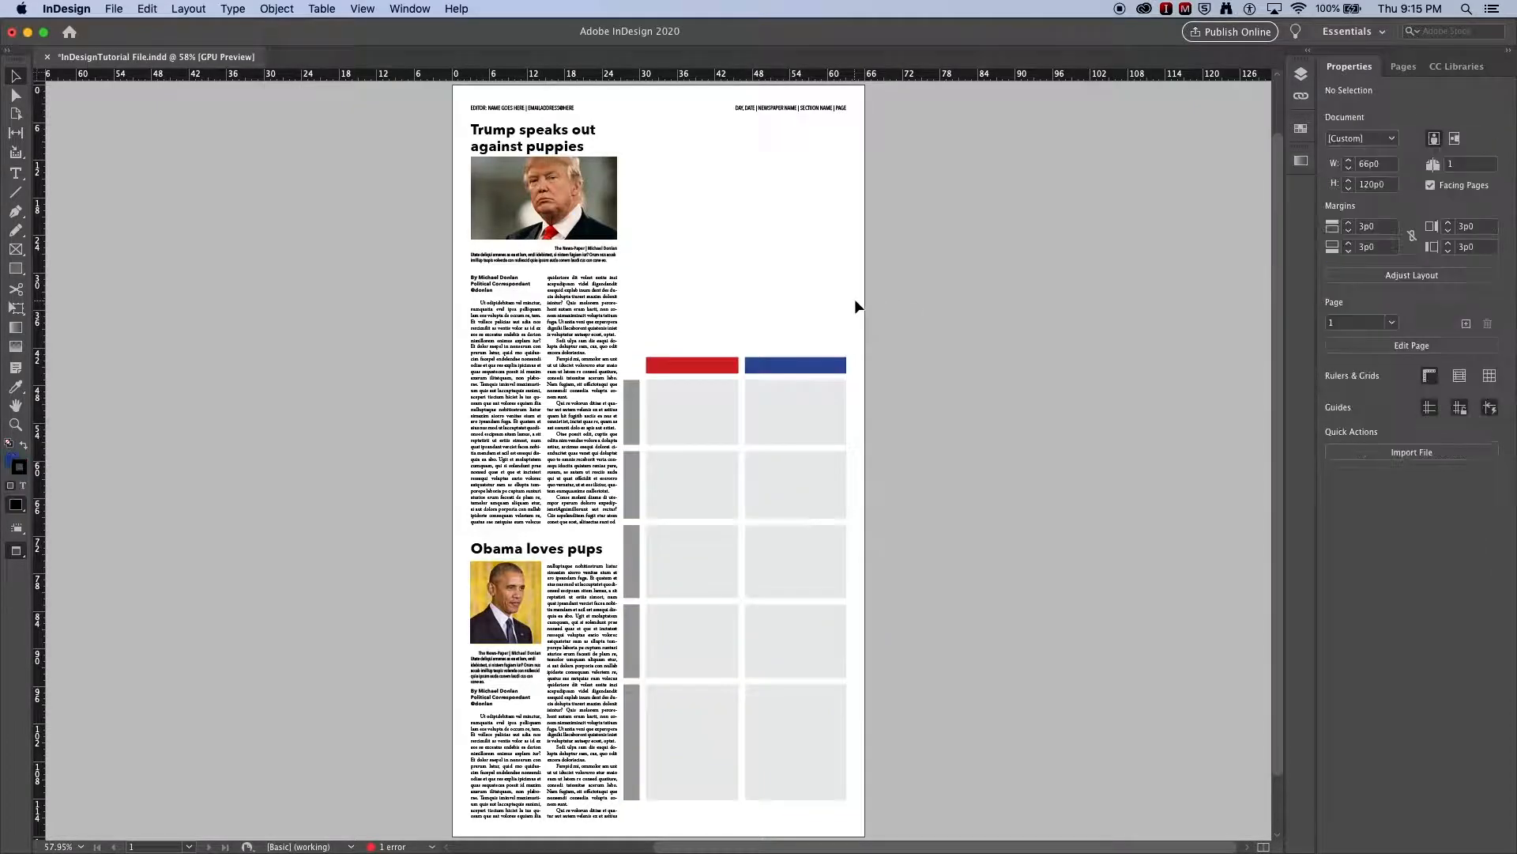